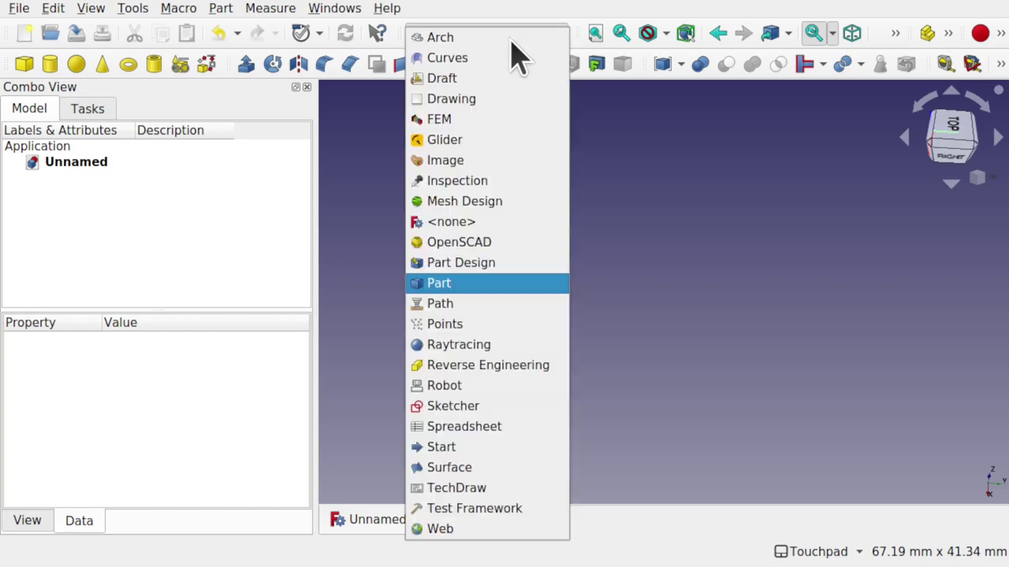
# - Create a new sketch on the XY plane in the Sketcher workbench
pyautogui.click(512, 407)
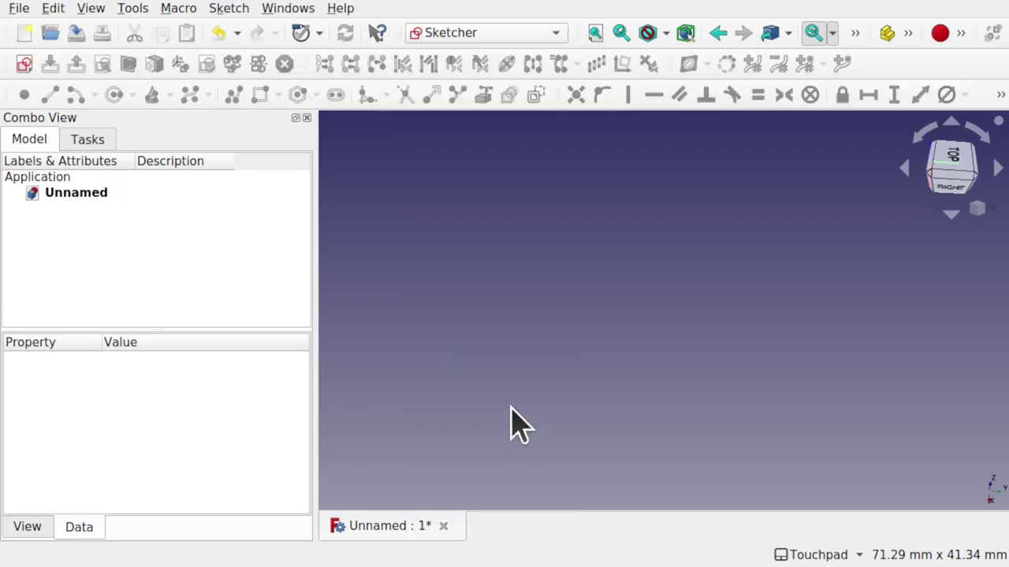
pyautogui.click(24, 64)
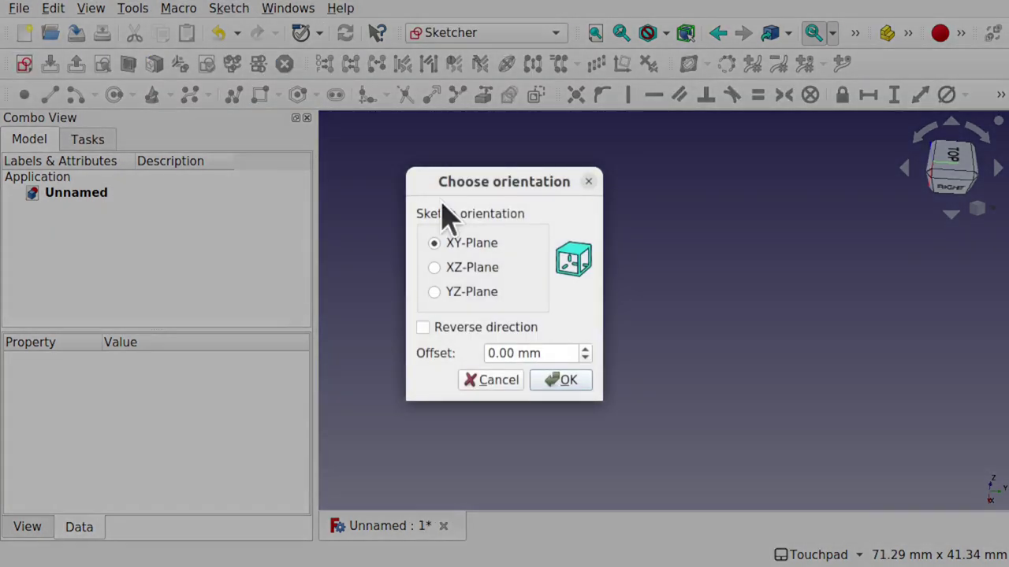
pyautogui.click(564, 380)
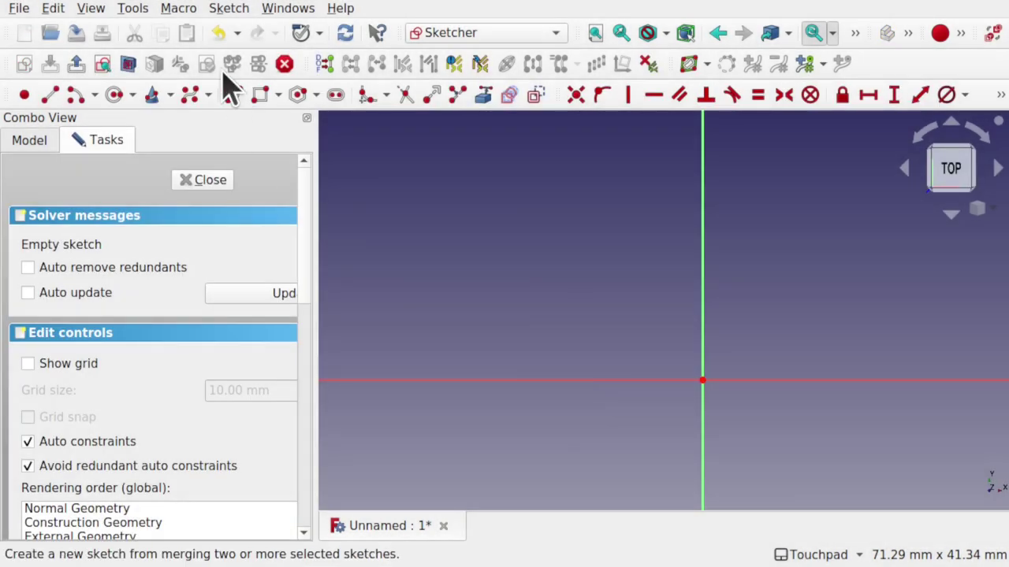
# - Sketch a rectangle about 23 mm wide around the origin
pyautogui.click(259, 94)
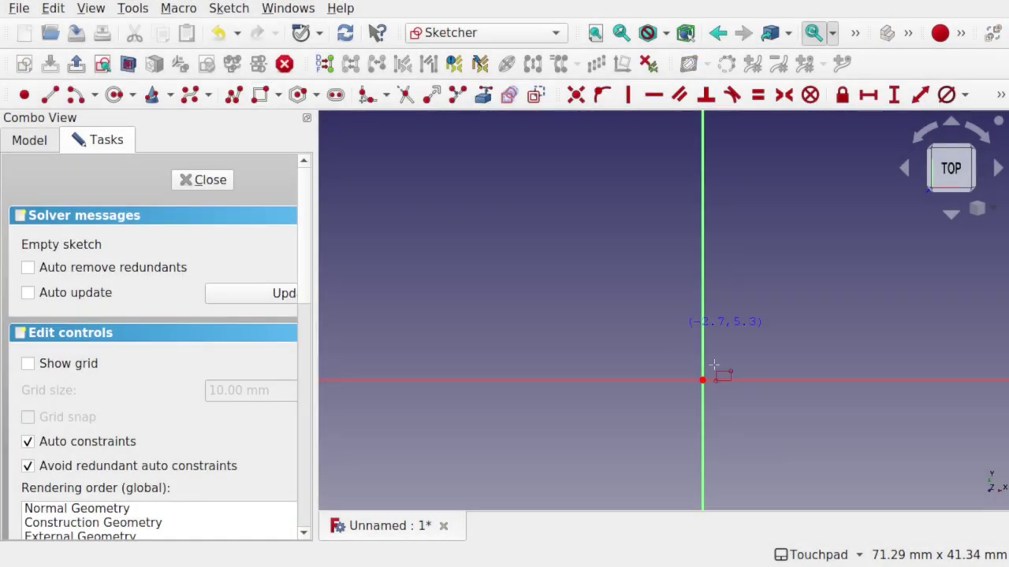
pyautogui.click(591, 285)
pyautogui.click(812, 464)
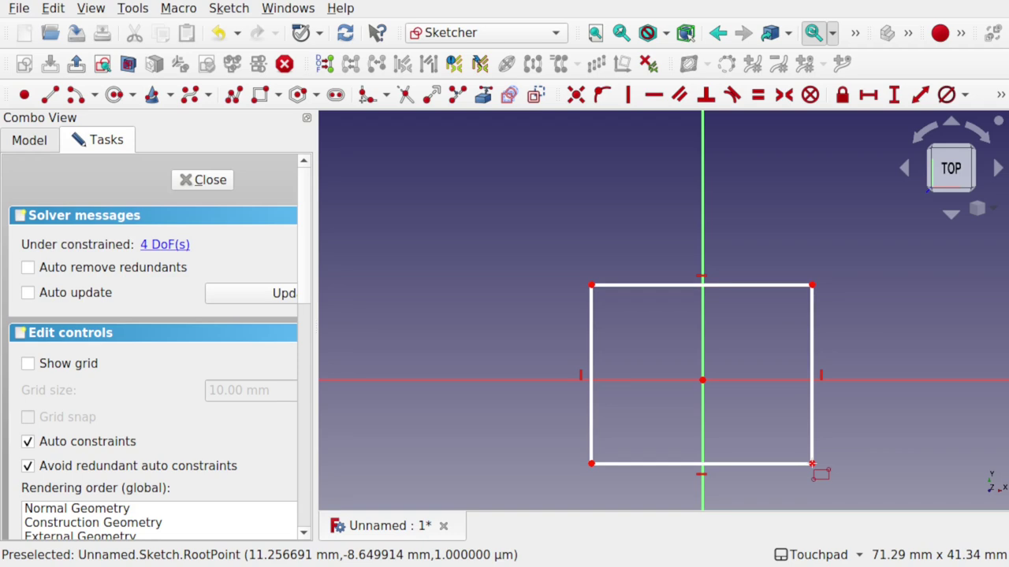
# - Constrain two diagonally opposite corners of the rectangle to be symmetric about the origin
pyautogui.click(591, 465)
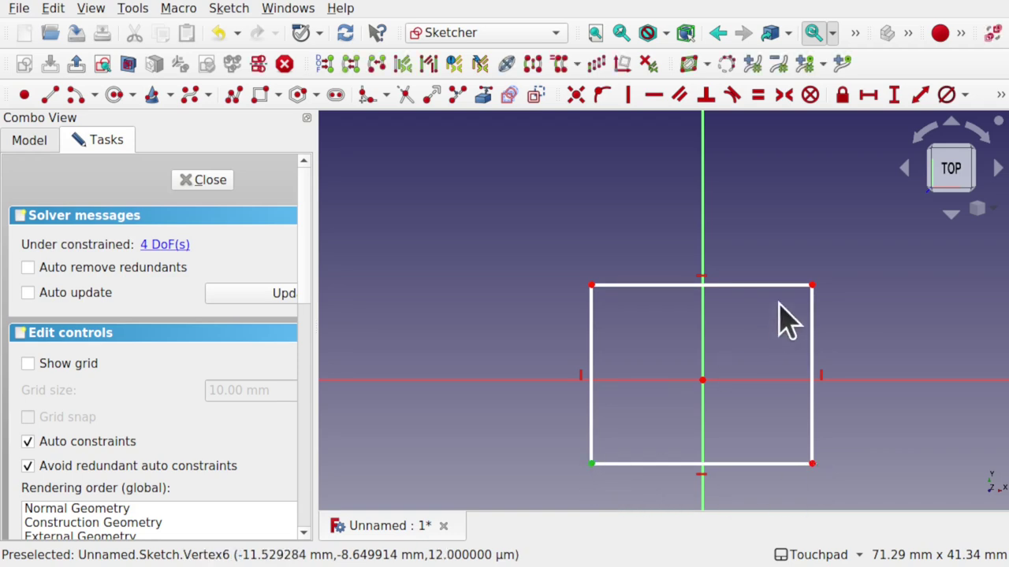
pyautogui.click(811, 286)
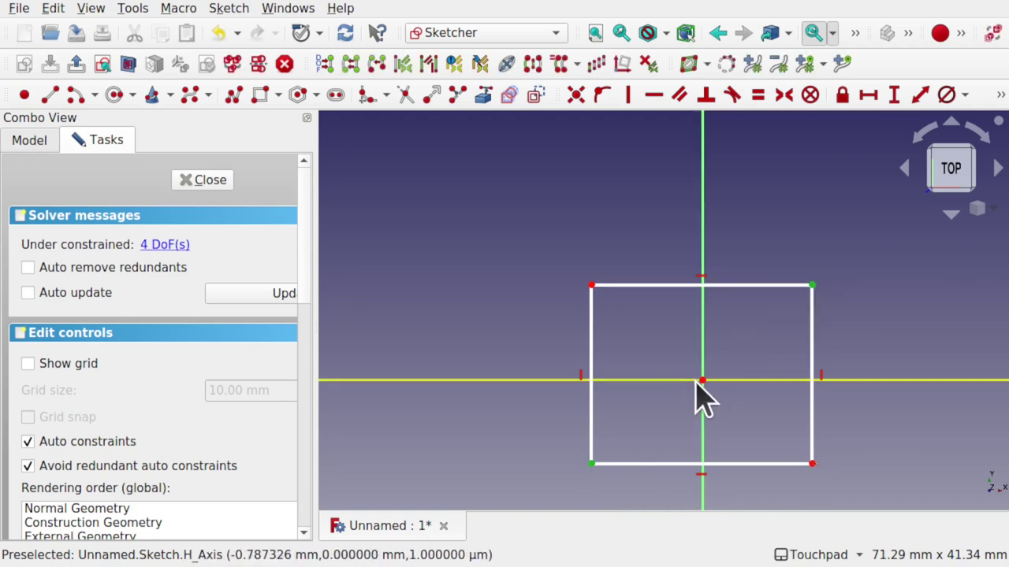
pyautogui.click(703, 382)
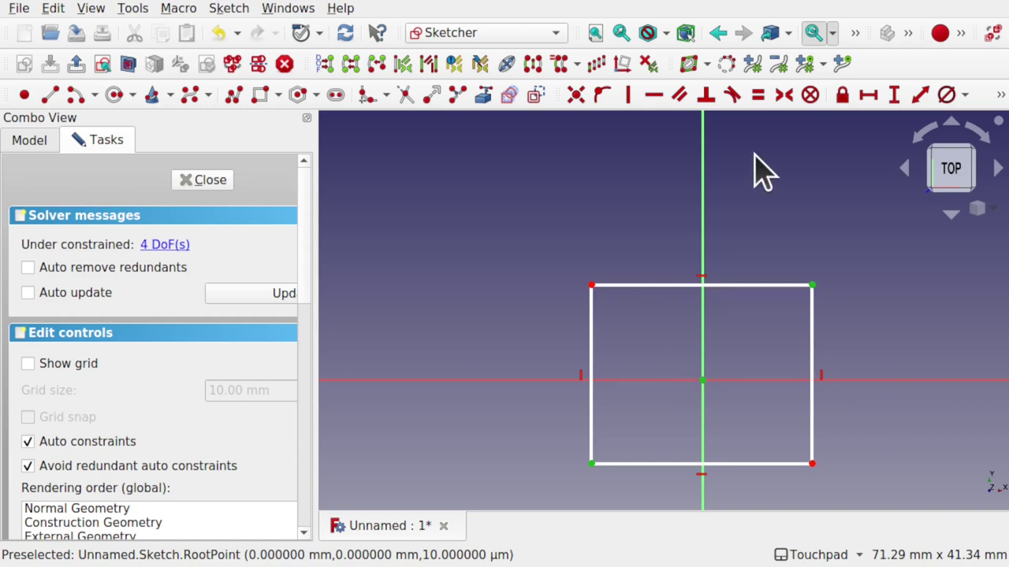
pyautogui.click(783, 96)
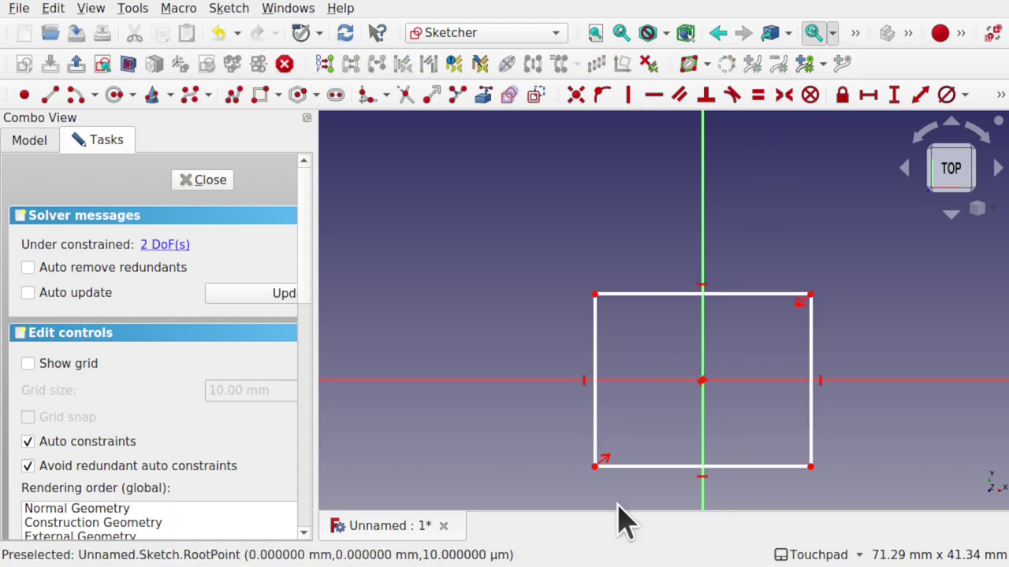
# - Make the rectangle's horizontal and vertical sides equal in length with an equality constraint
pyautogui.click(725, 295)
pyautogui.click(811, 353)
pyautogui.click(758, 95)
# - Constrain the square's right side to a vertical length of 20 mm and close the sketch
pyautogui.click(796, 359)
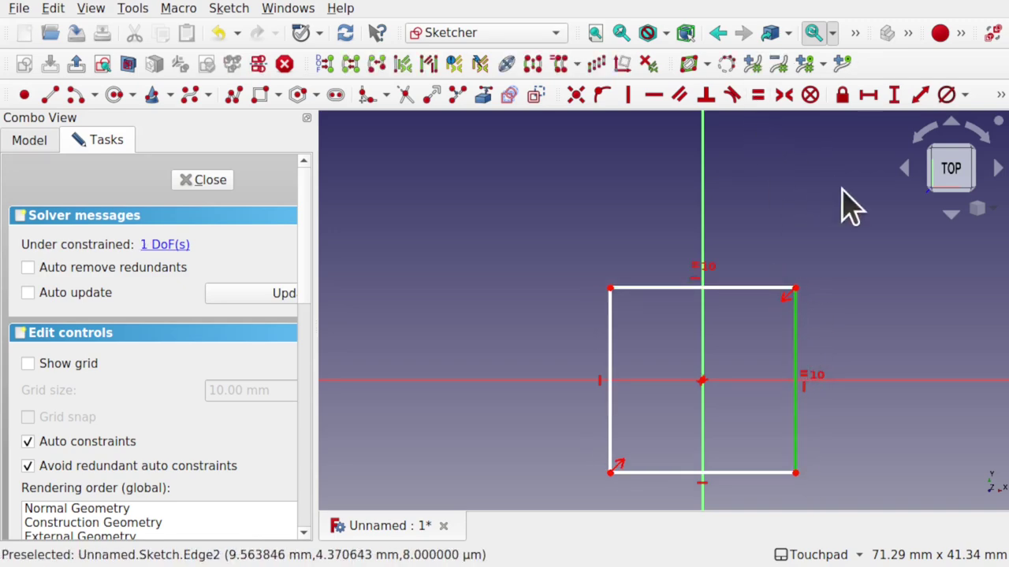
pyautogui.click(895, 96)
pyautogui.write('20')
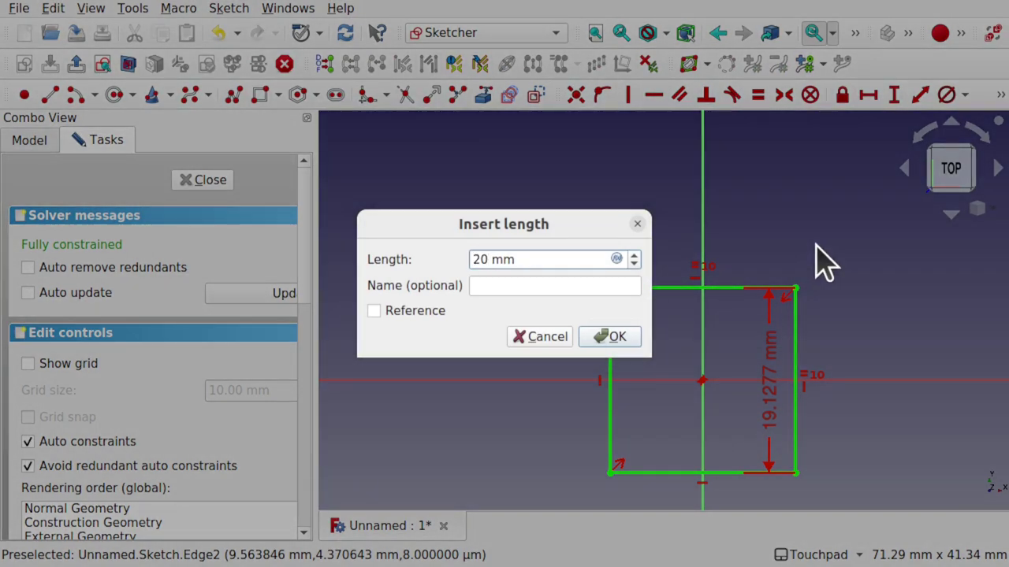
pyautogui.press('Return')
pyautogui.moveTo(804, 389)
pyautogui.mouseDown(button='middle')
pyautogui.moveTo(707, 323)
pyautogui.moveTo(743, 331)
pyautogui.mouseUp(button='middle')
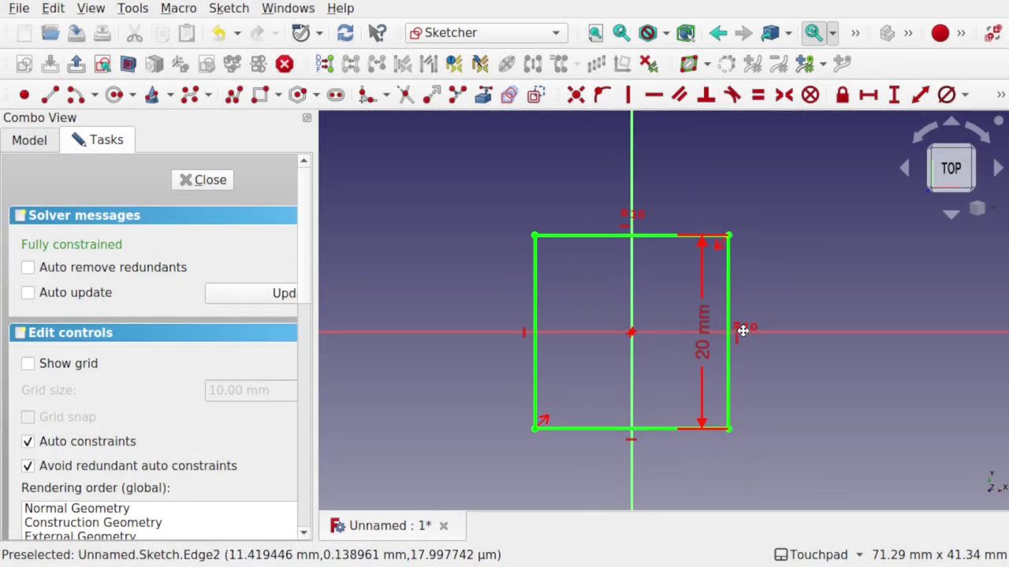
pyautogui.click(207, 179)
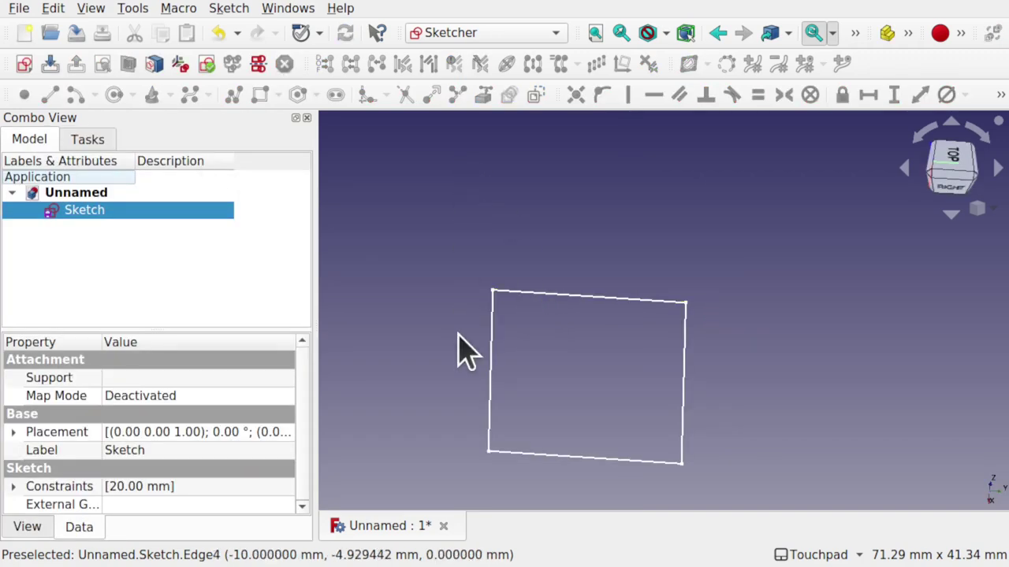
# - Extrude the square sketch 10 mm along its normal using the Part workbench
pyautogui.click(504, 35)
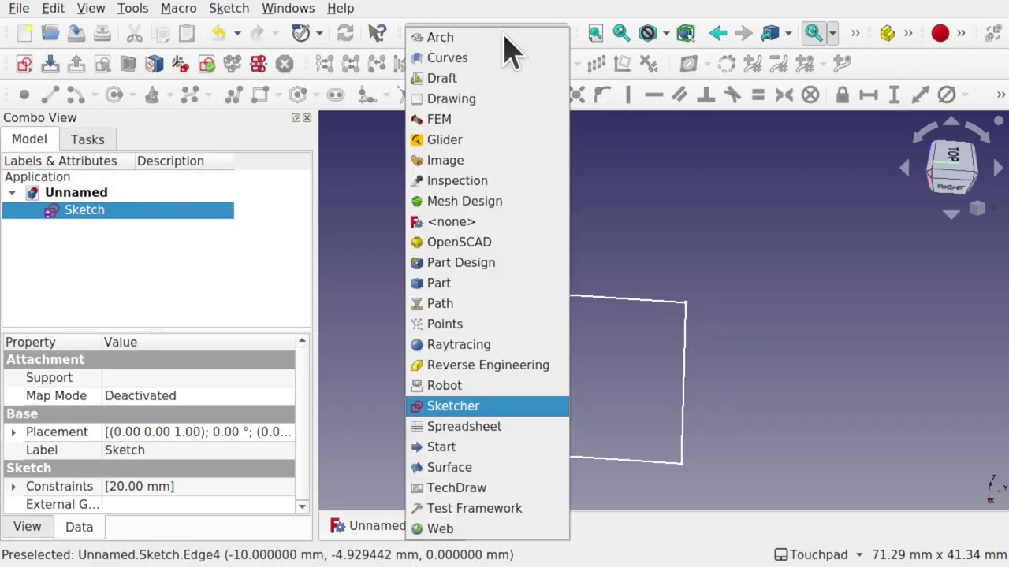
pyautogui.click(514, 285)
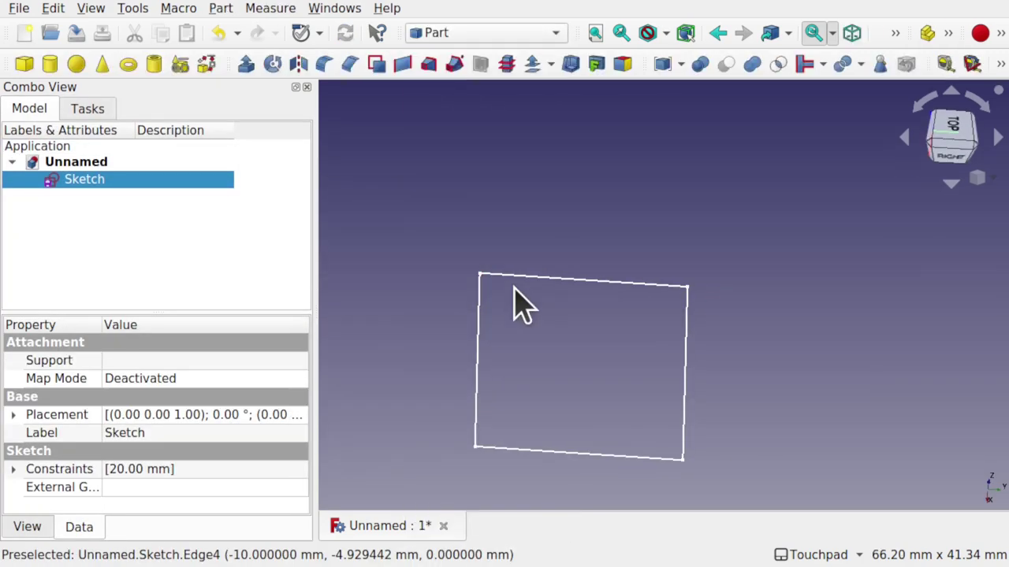
pyautogui.click(246, 64)
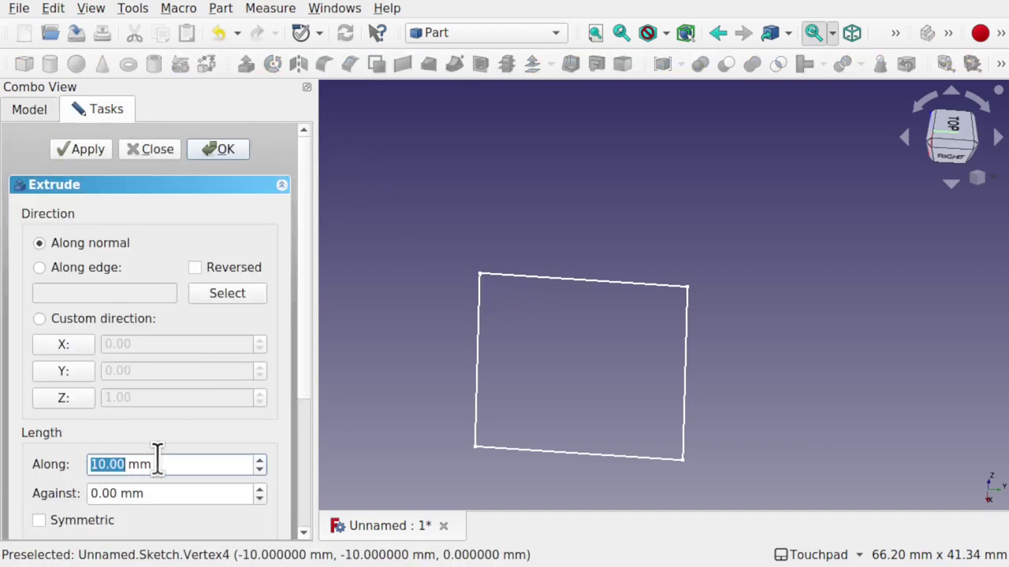
pyautogui.click(219, 151)
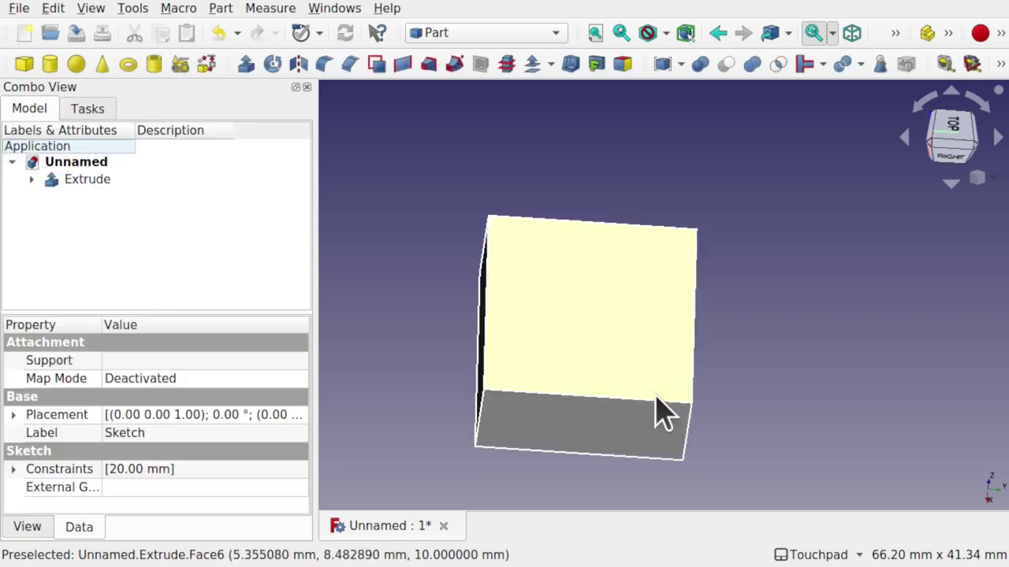
pyautogui.moveTo(660, 400)
pyautogui.keyDown('alt'); pyautogui.mouseDown()
pyautogui.moveTo(644, 328)
pyautogui.moveTo(684, 293)
pyautogui.moveTo(680, 383)
pyautogui.moveTo(711, 338)
pyautogui.moveTo(673, 284)
pyautogui.moveTo(641, 335)
pyautogui.moveTo(810, 326)
pyautogui.mouseUp(); pyautogui.keyUp('alt')
pyautogui.click(812, 330)
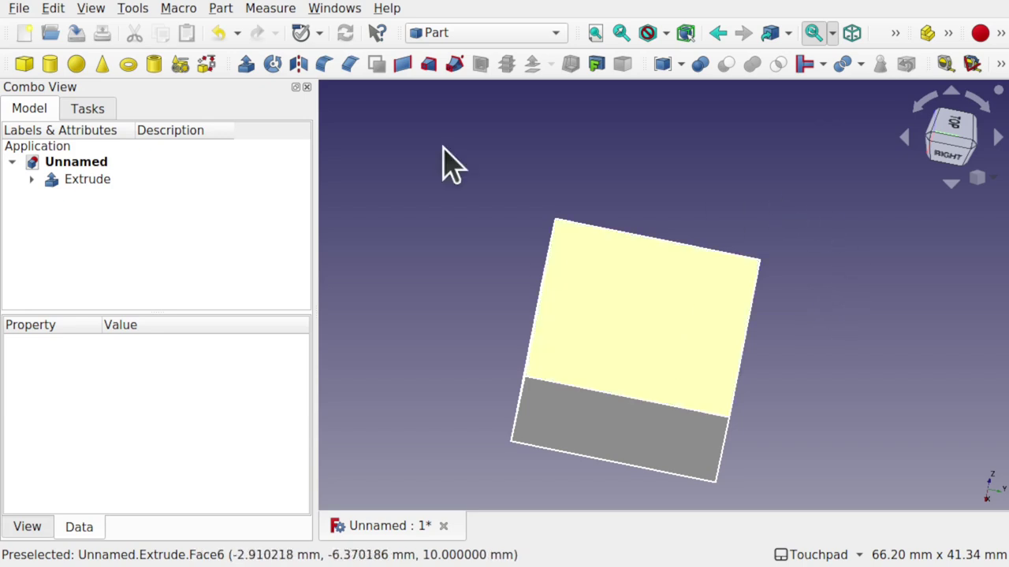
# - In the Draft workbench, align the working plane to the block's top face and show the grid
pyautogui.click(452, 32)
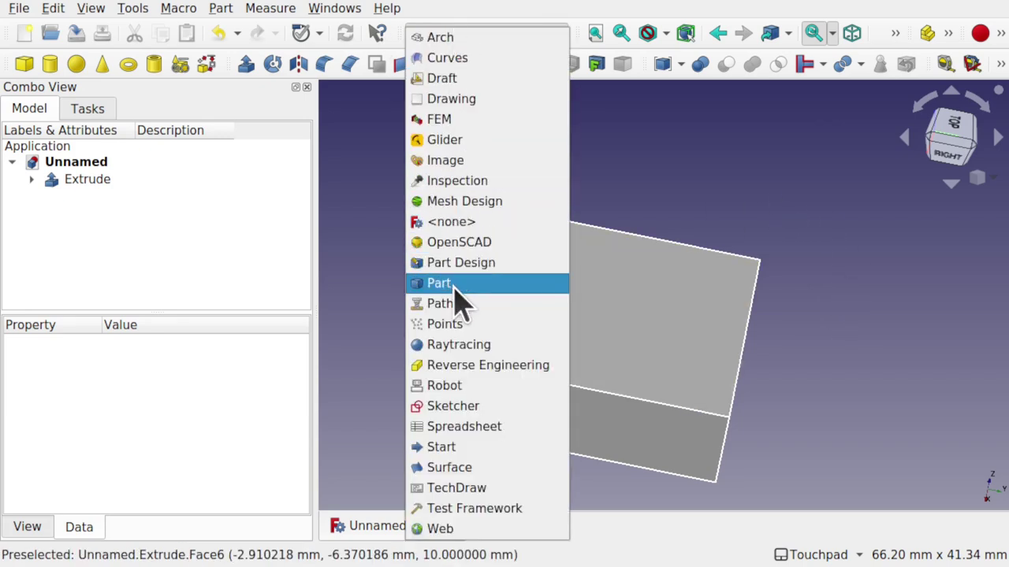
pyautogui.click(481, 79)
pyautogui.keyDown('shift'); pyautogui.moveTo(488, 98); pyautogui.dragTo(459, 234); pyautogui.keyUp('shift')
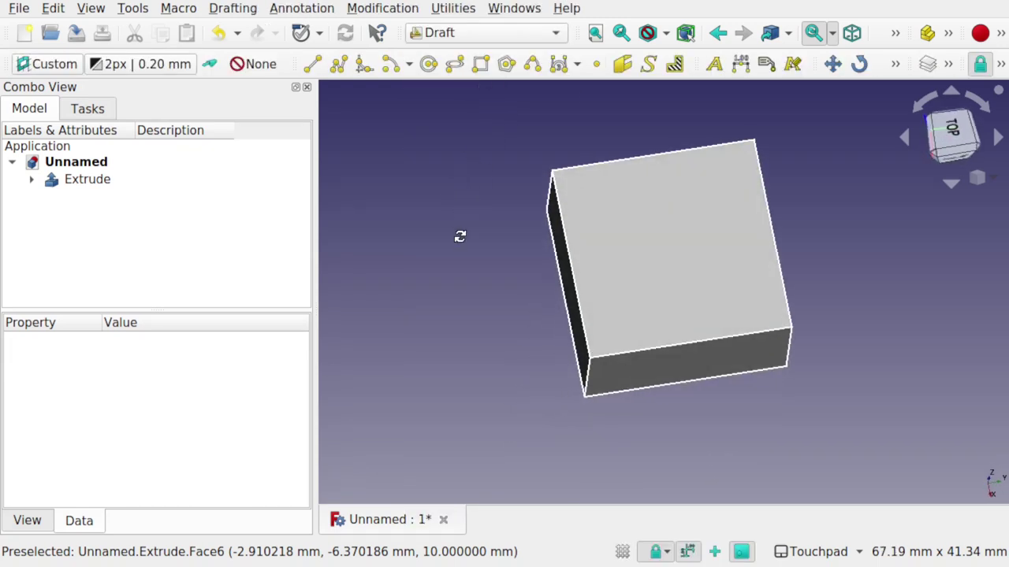
pyautogui.click(640, 278)
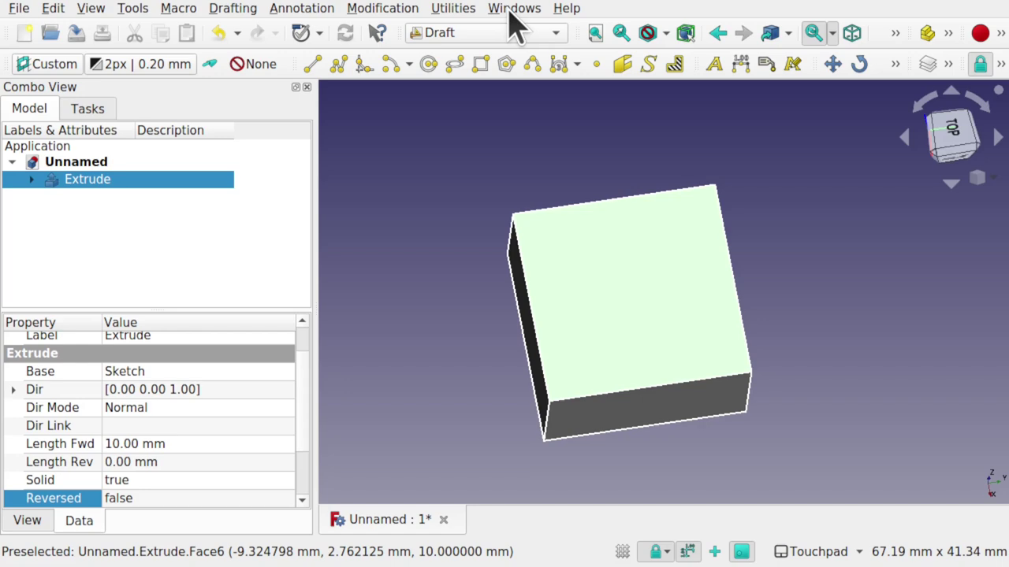
pyautogui.click(455, 11)
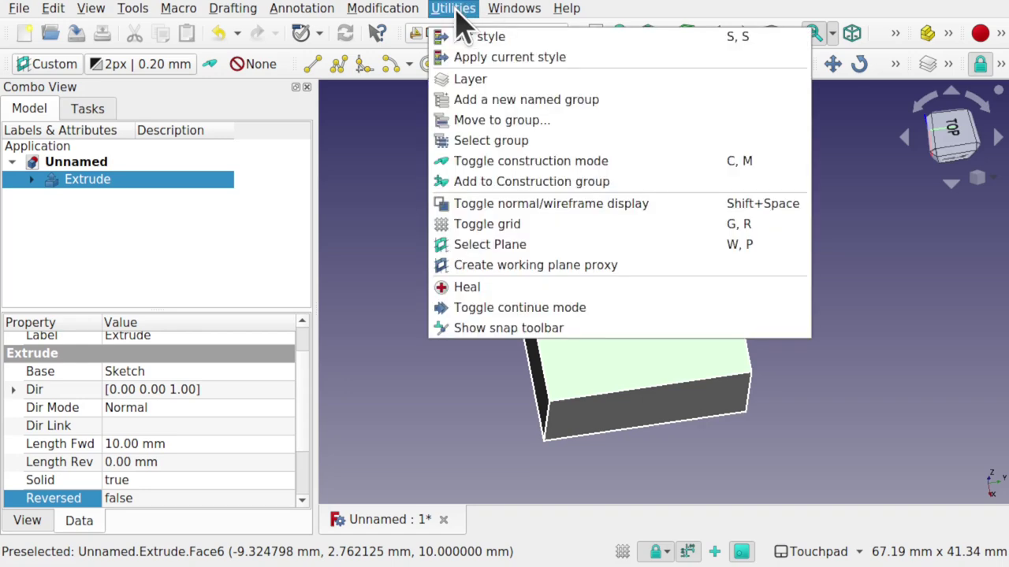
pyautogui.click(534, 246)
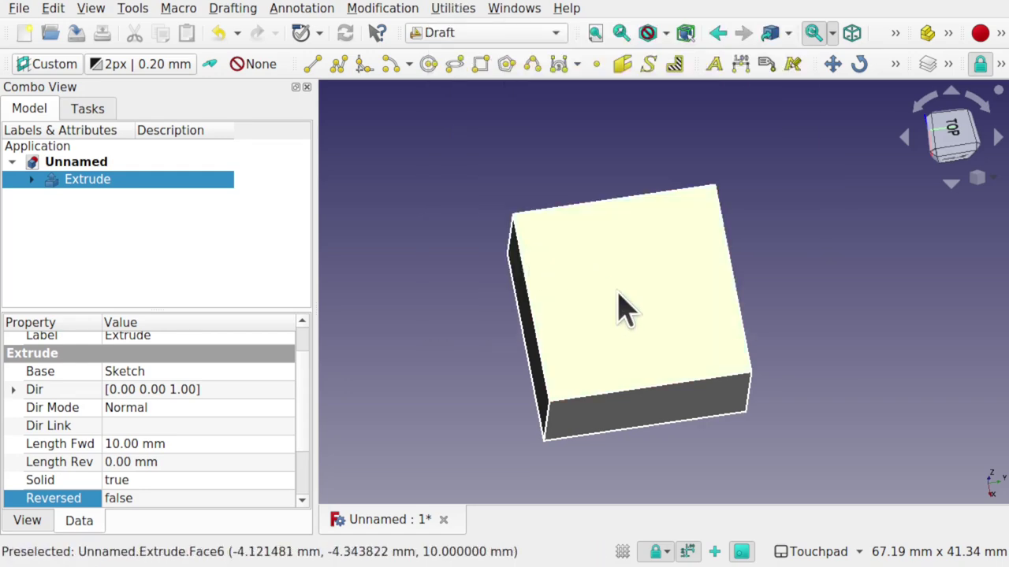
pyautogui.click(623, 552)
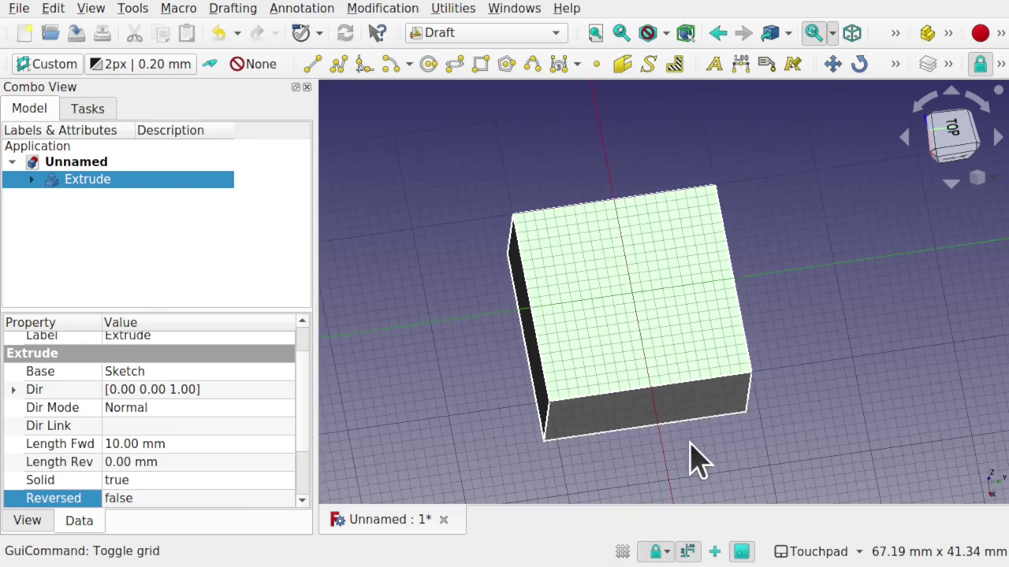
# - Align the working plane to the block's right side face
pyautogui.press('3')
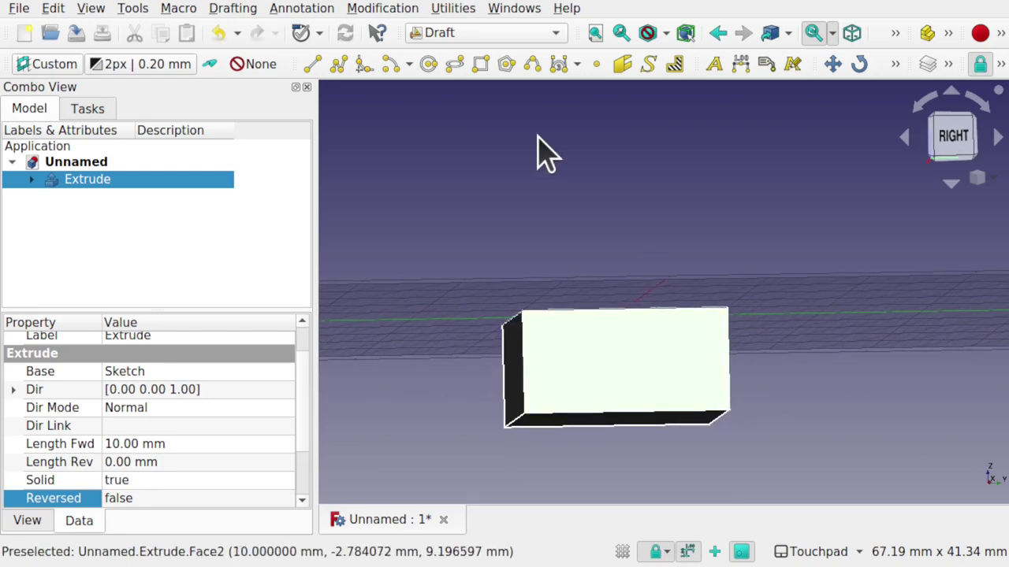
pyautogui.click(459, 11)
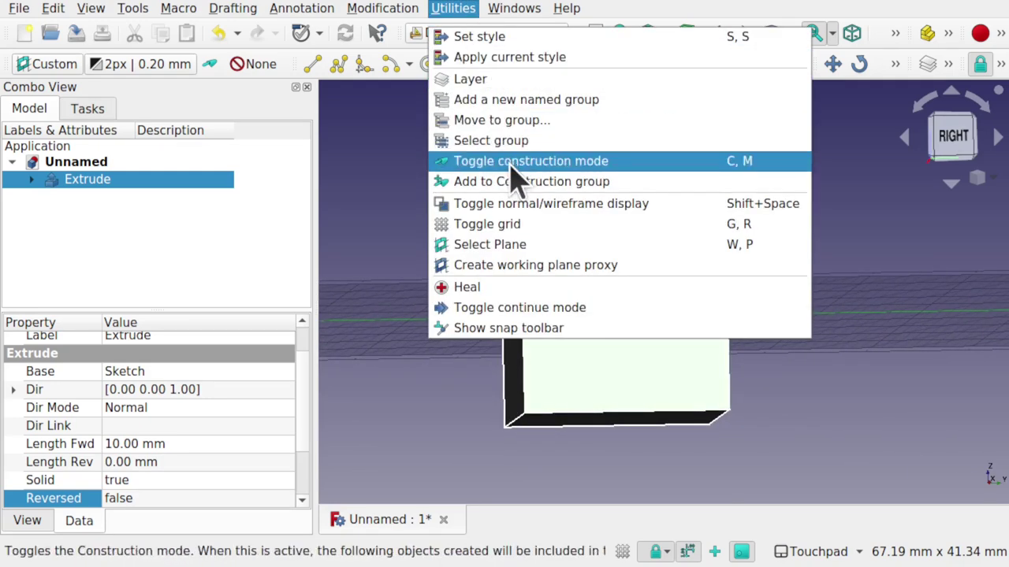
pyautogui.click(540, 246)
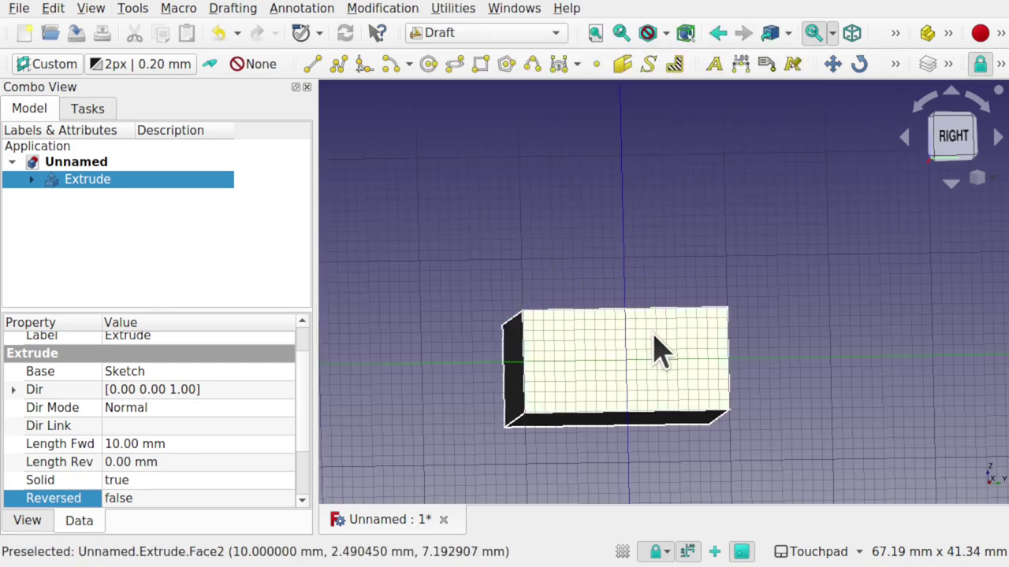
# - Set the working plane back to the block's top face
pyautogui.click(659, 362)
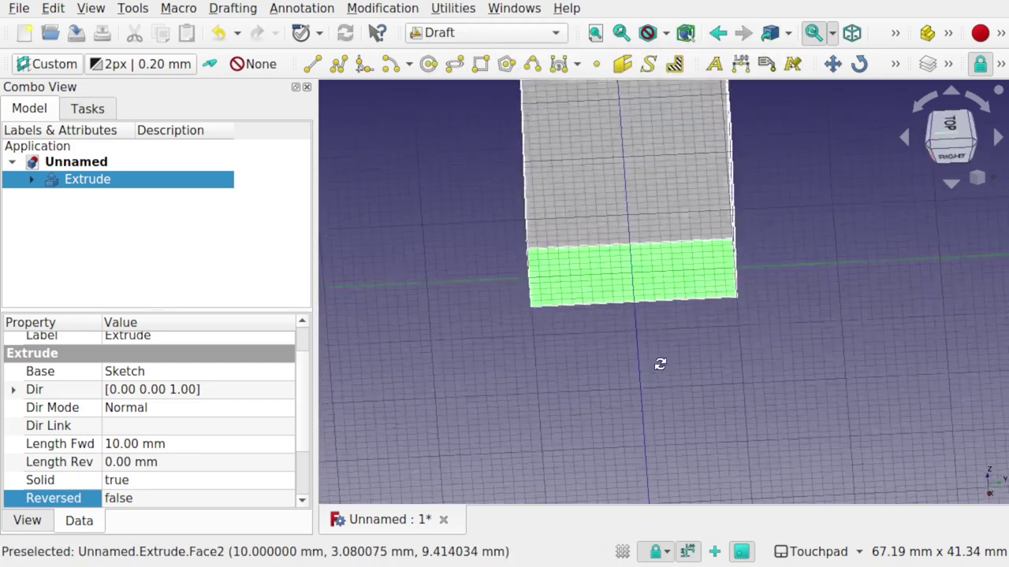
pyautogui.click(644, 180)
pyautogui.click(459, 11)
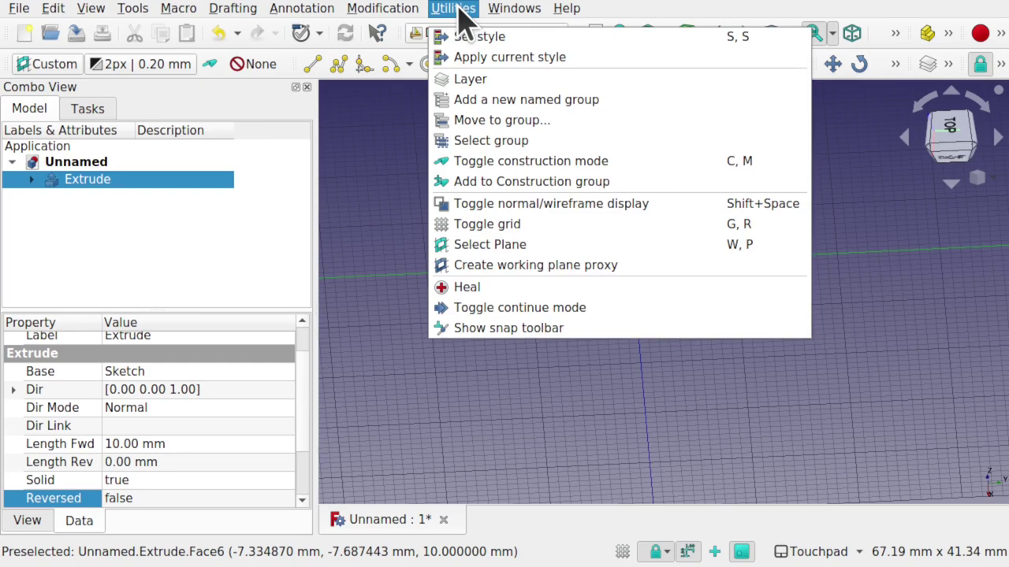
pyautogui.click(561, 244)
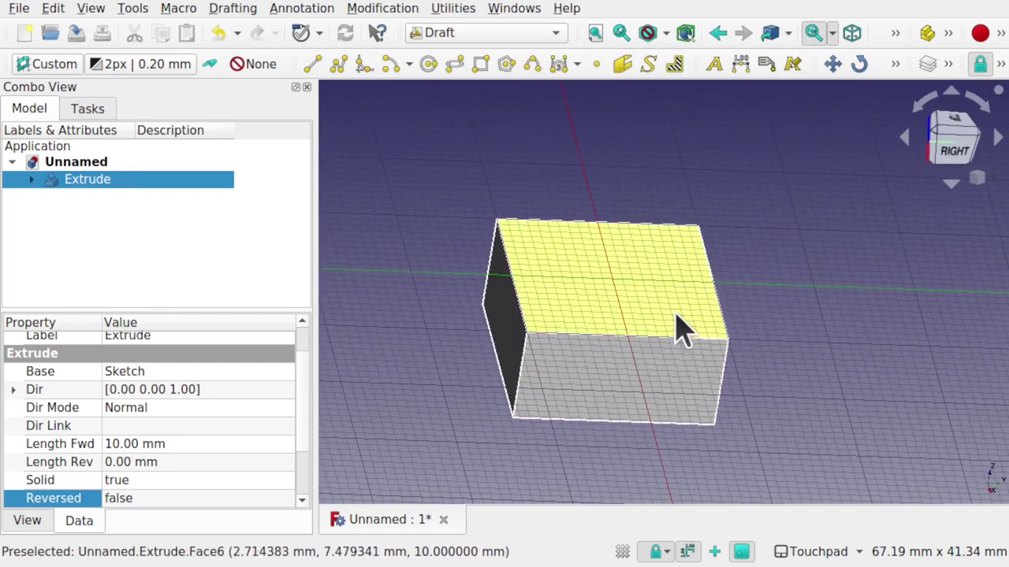
pyautogui.keyDown('alt'); pyautogui.moveTo(626, 272); pyautogui.dragTo(606, 280); pyautogui.keyUp('alt')
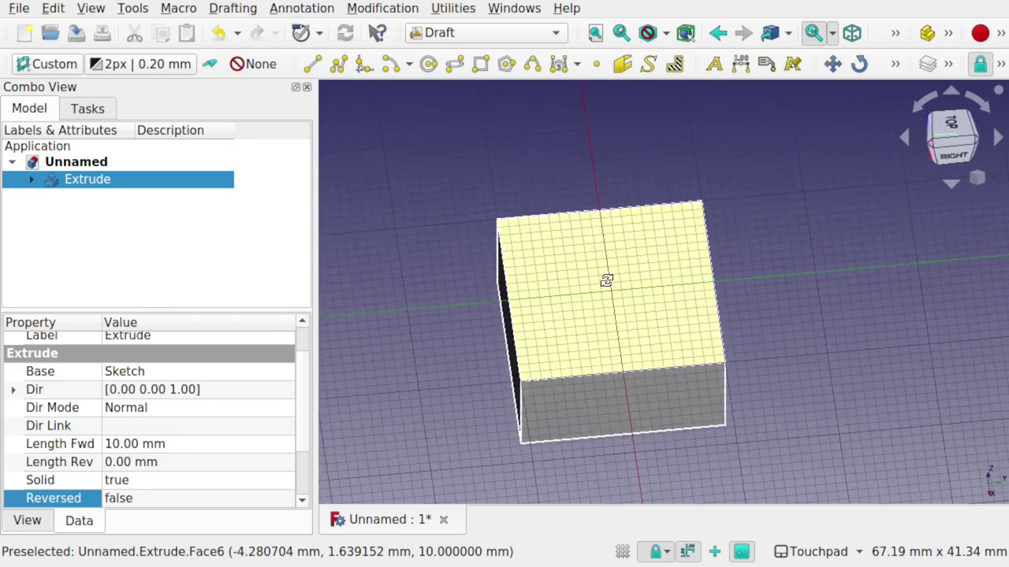
pyautogui.click(608, 293)
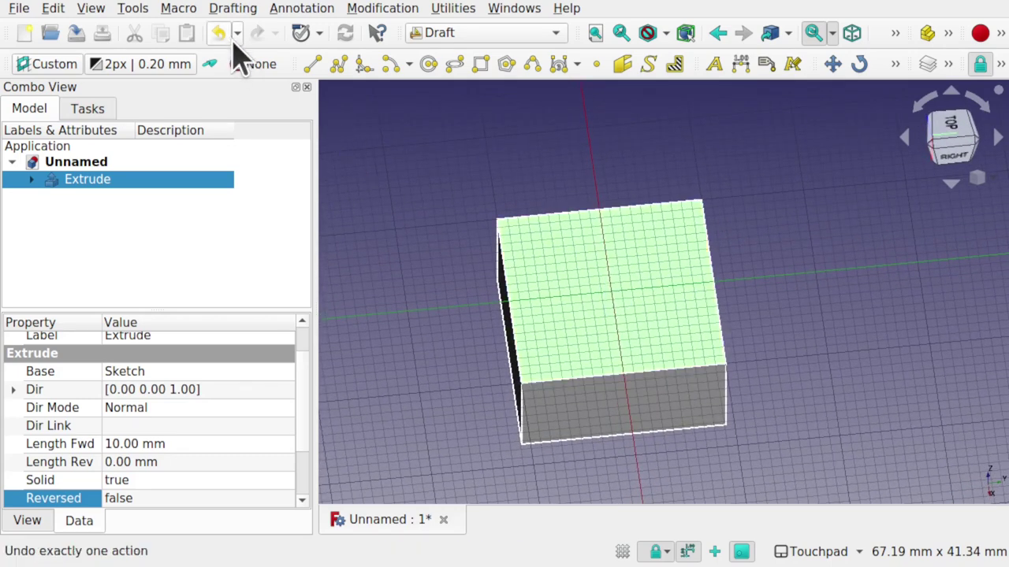
# - Start a Draft text shape and set its base point to X 0 mm, Y 0 mm on the block's top face at Z 10 mm
pyautogui.click(229, 11)
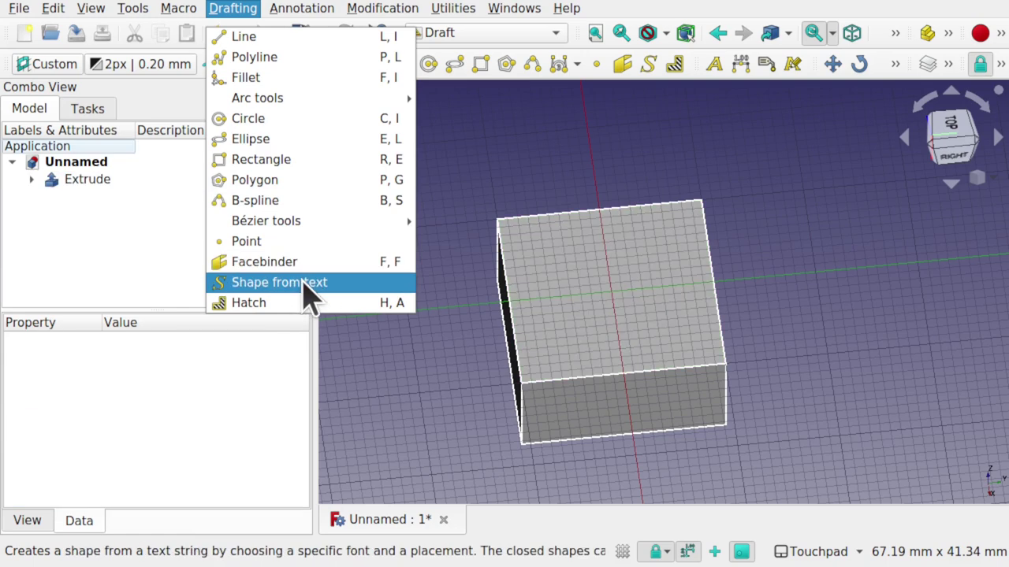
pyautogui.click(303, 284)
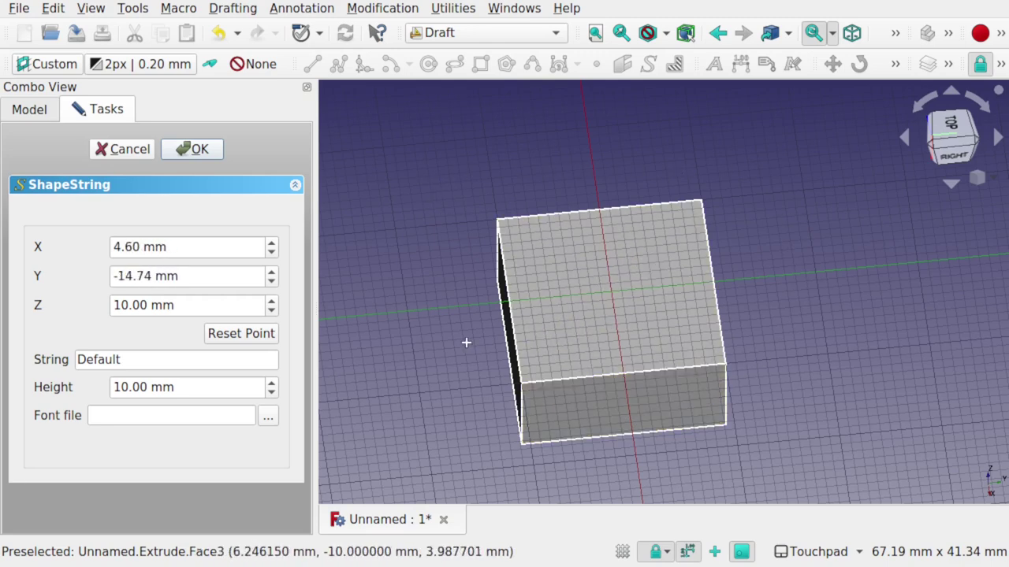
pyautogui.click(233, 338)
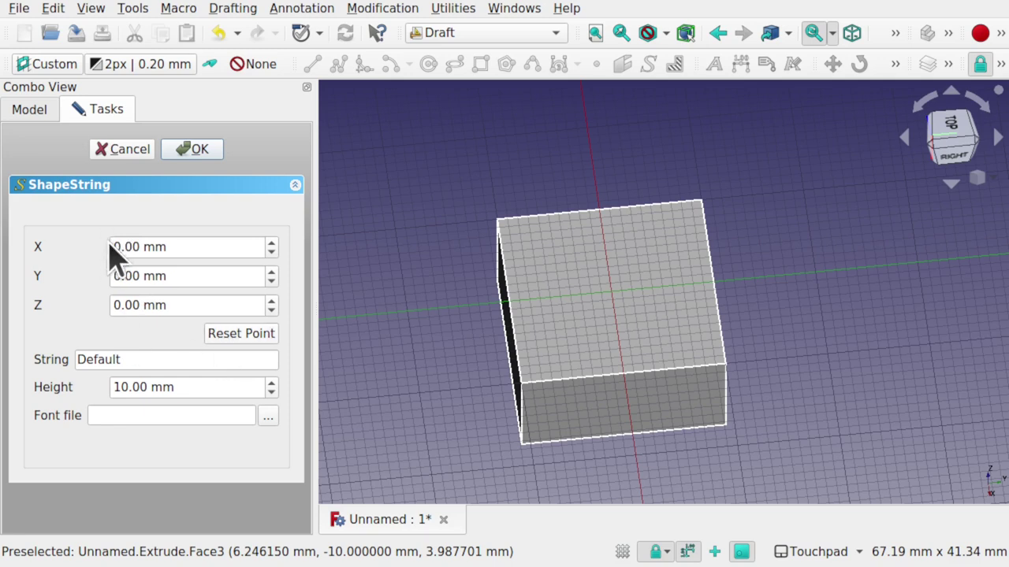
pyautogui.click(611, 296)
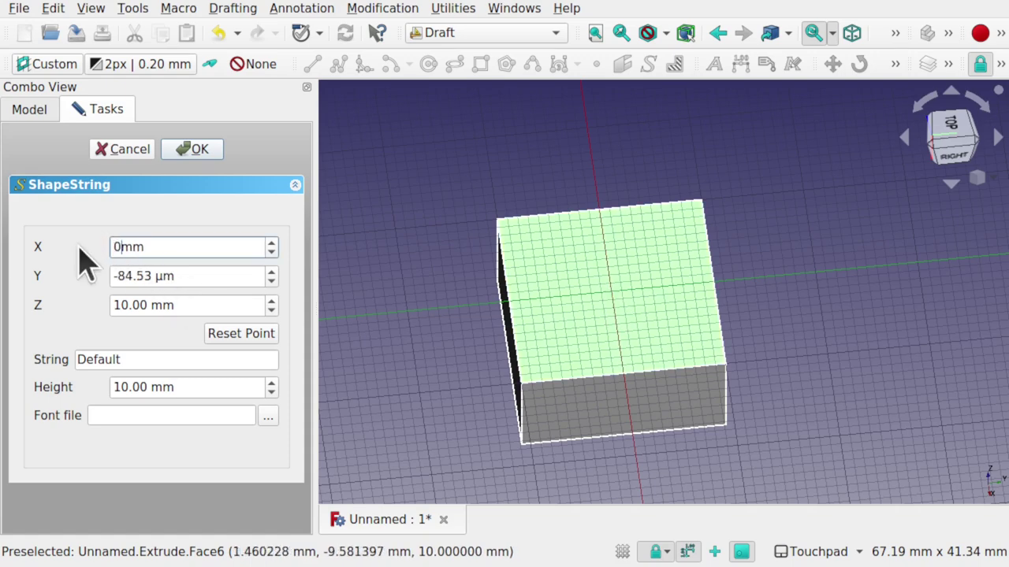
pyautogui.press('Tab')
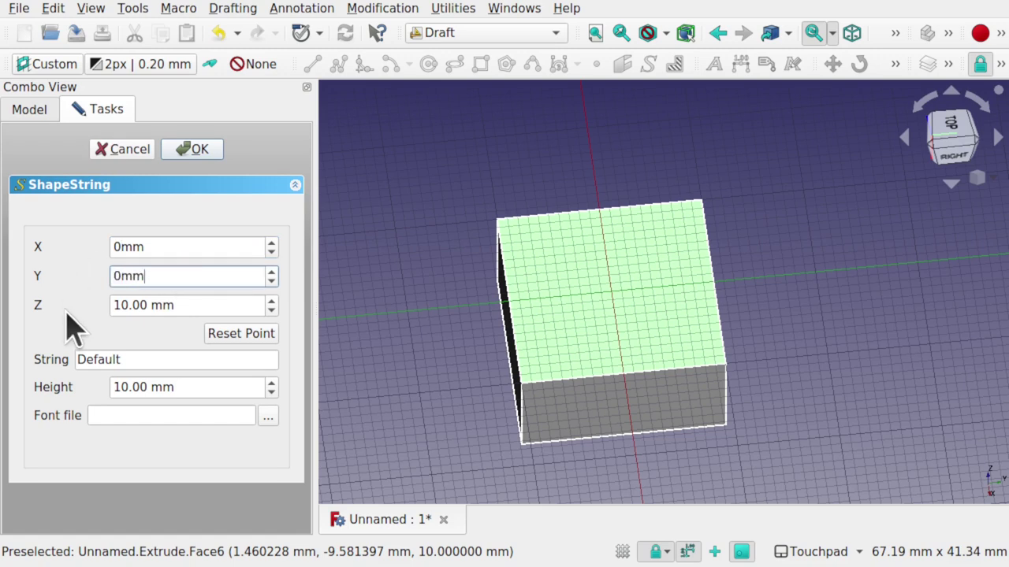
# - Create the text shape with the string IN, a height of 10 mm and the font file DejaVuSans-Bold.ttf
pyautogui.doubleClick(151, 354)
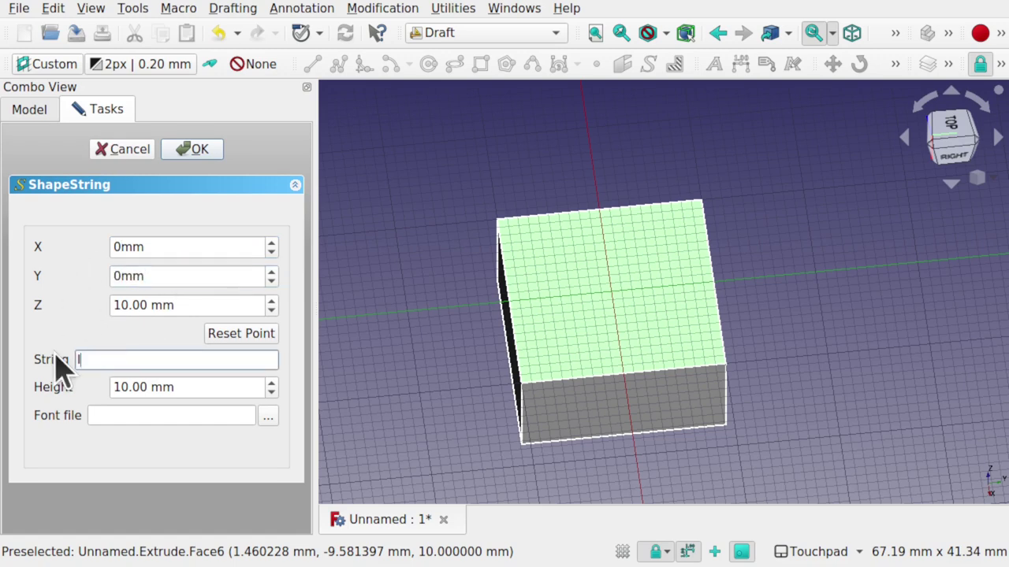
pyautogui.click(195, 387)
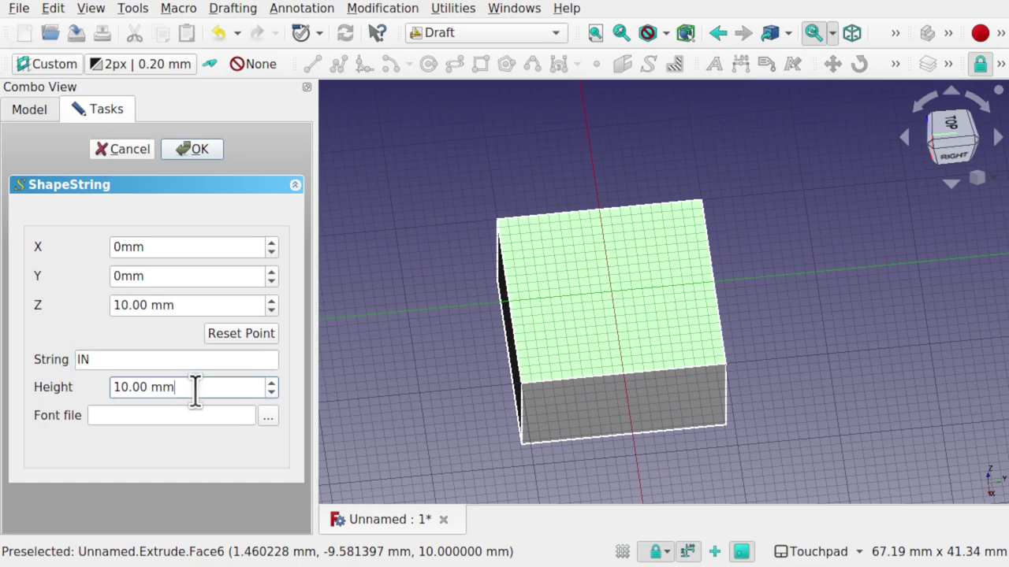
pyautogui.click(268, 418)
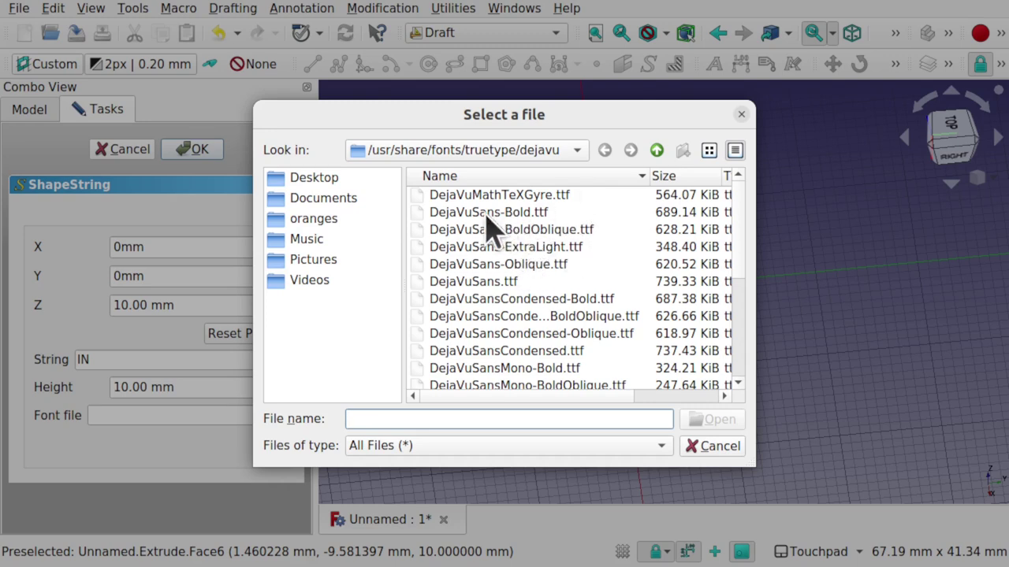
pyautogui.click(522, 218)
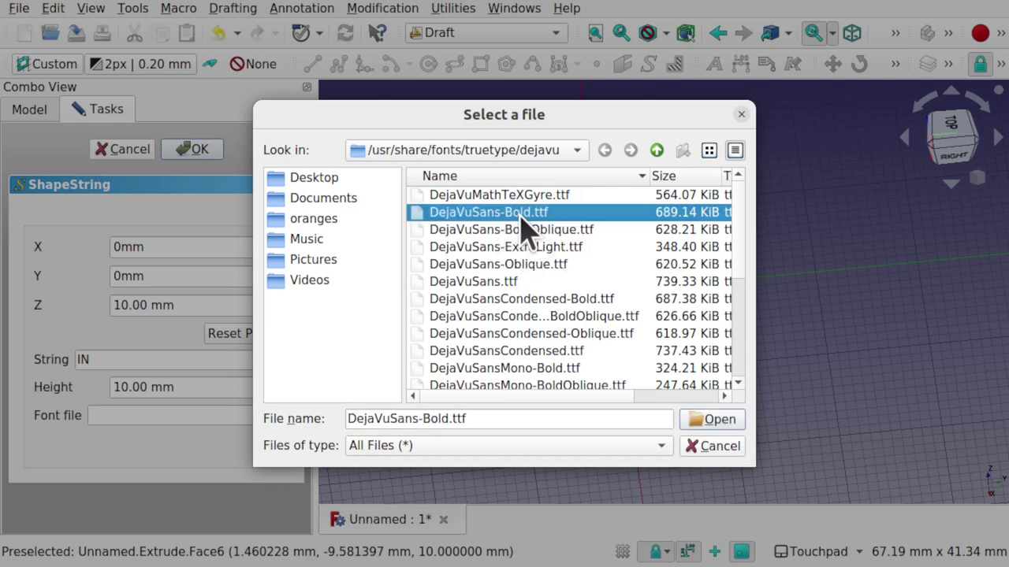
pyautogui.click(701, 415)
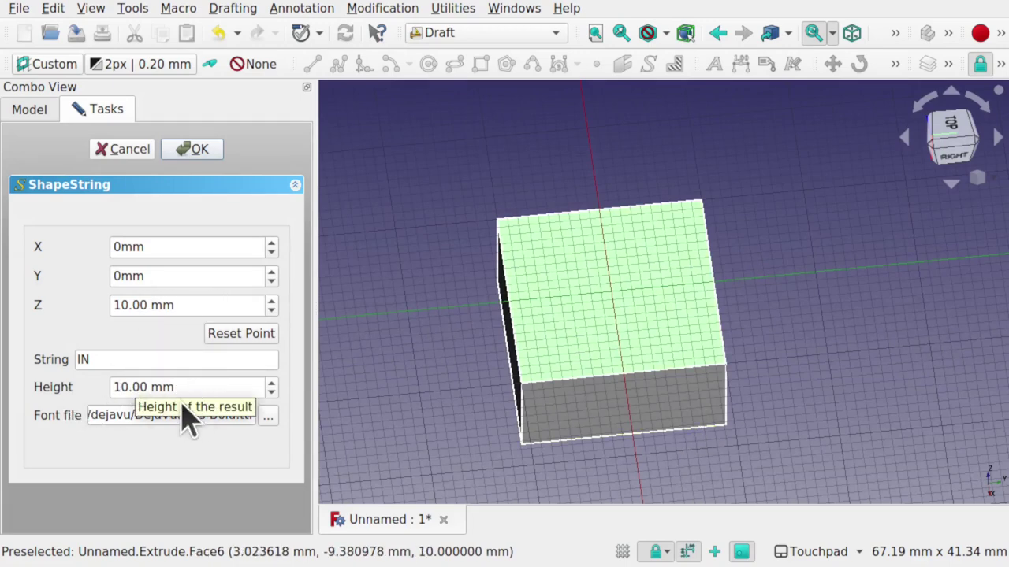
pyautogui.click(193, 150)
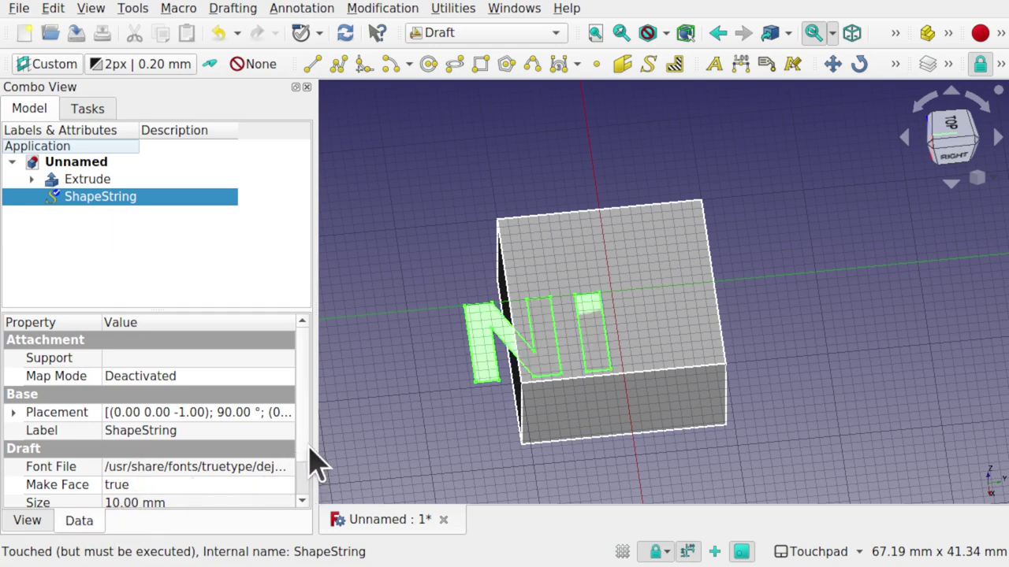
# - Move the IN text shape within the working plane so that it sits roughly centred on the block's top face
pyautogui.scroll(-2, 309, 449)
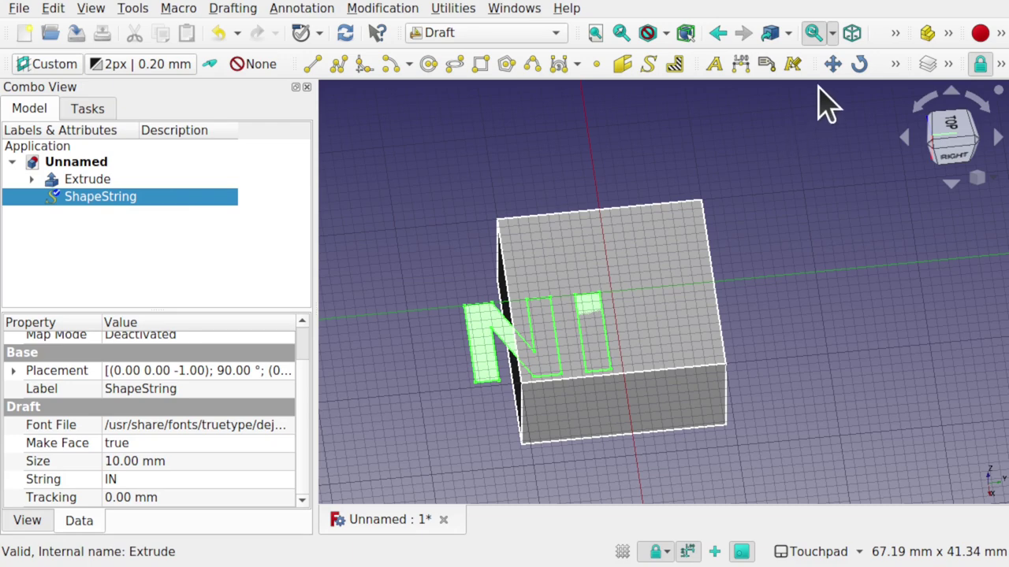
pyautogui.click(383, 9)
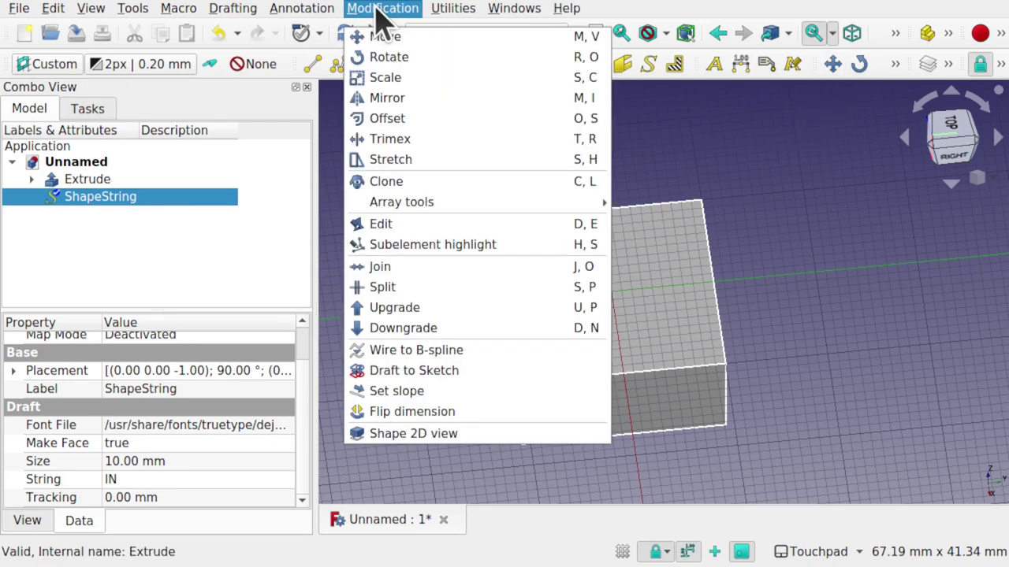
pyautogui.click(405, 36)
pyautogui.click(607, 312)
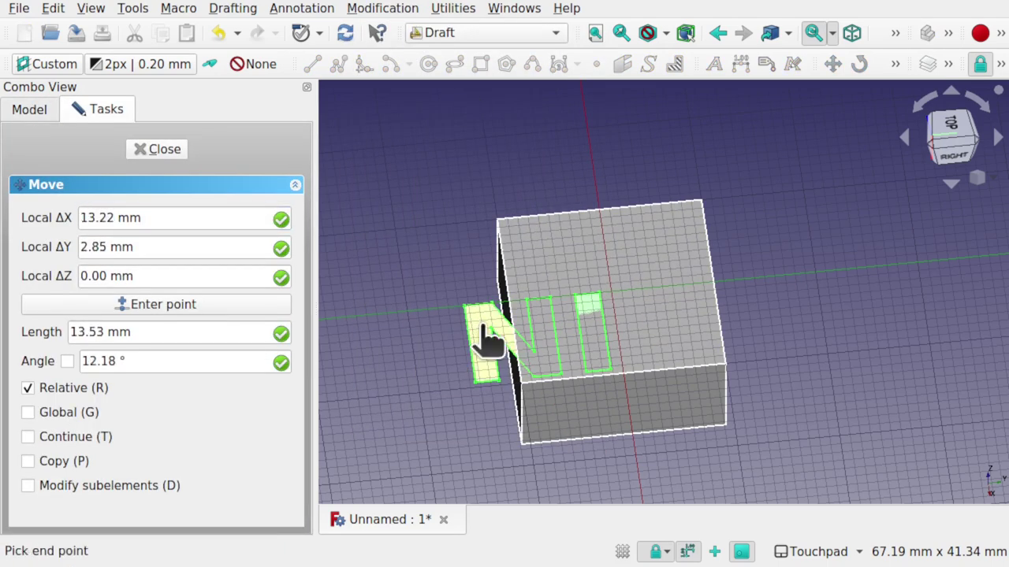
pyautogui.click(552, 300)
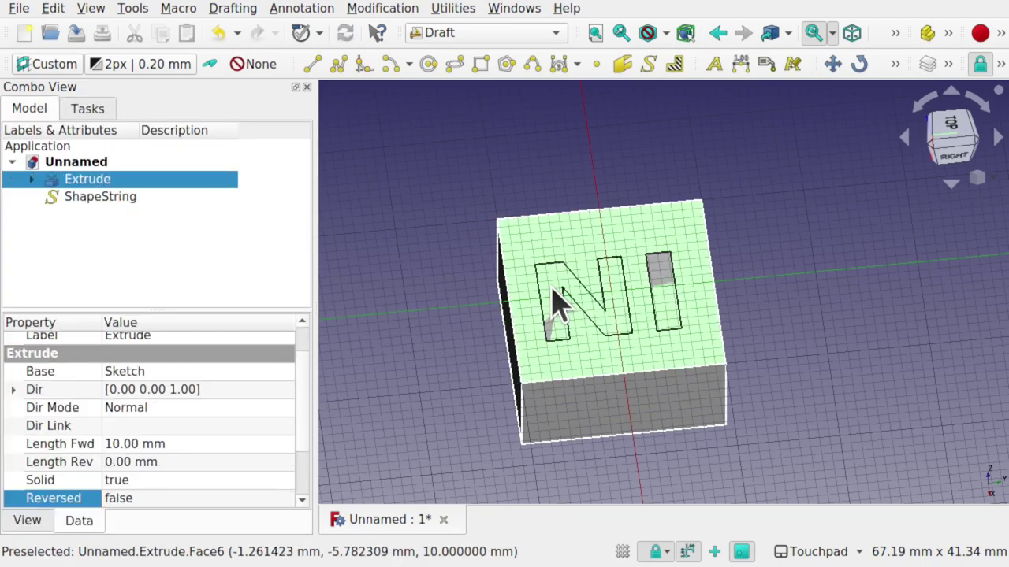
pyautogui.keyDown('alt'); pyautogui.moveTo(574, 417); pyautogui.dragTo(666, 248); pyautogui.keyUp('alt')
pyautogui.click(666, 249)
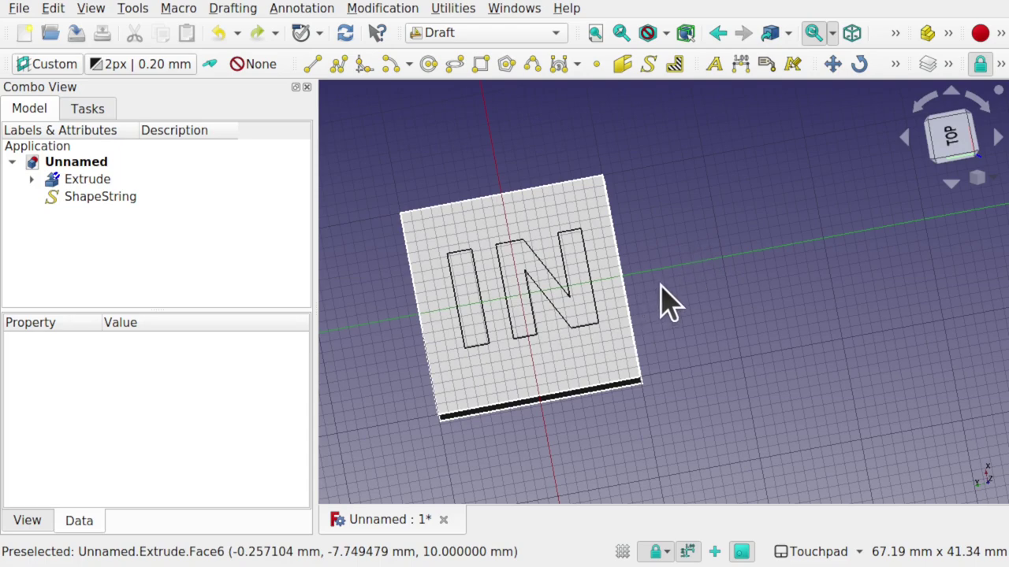
# - Hide the Draft grid
pyautogui.keyDown('alt'); pyautogui.moveTo(580, 356); pyautogui.dragTo(536, 181); pyautogui.keyUp('alt')
pyautogui.click(465, 32)
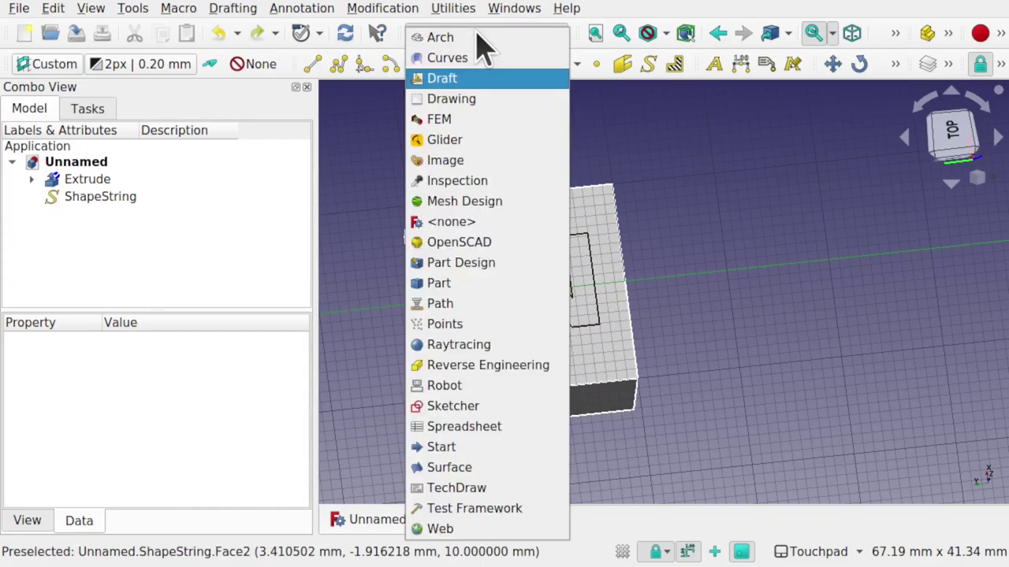
pyautogui.click(813, 355)
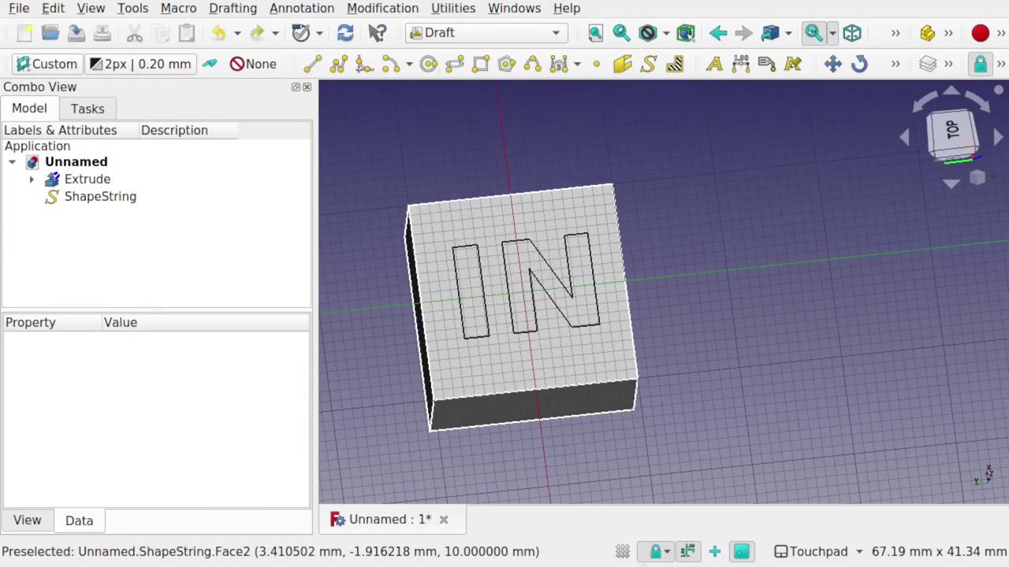
pyautogui.click(623, 551)
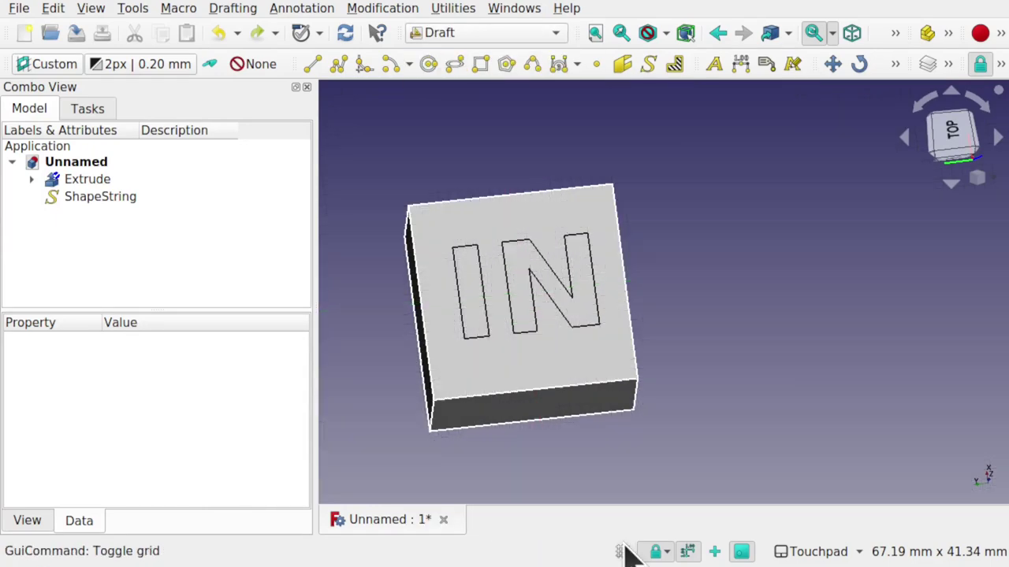
# - In the Part workbench, extrude the IN text shape 4 mm along its normal in the reversed direction, into the block
pyautogui.click(473, 39)
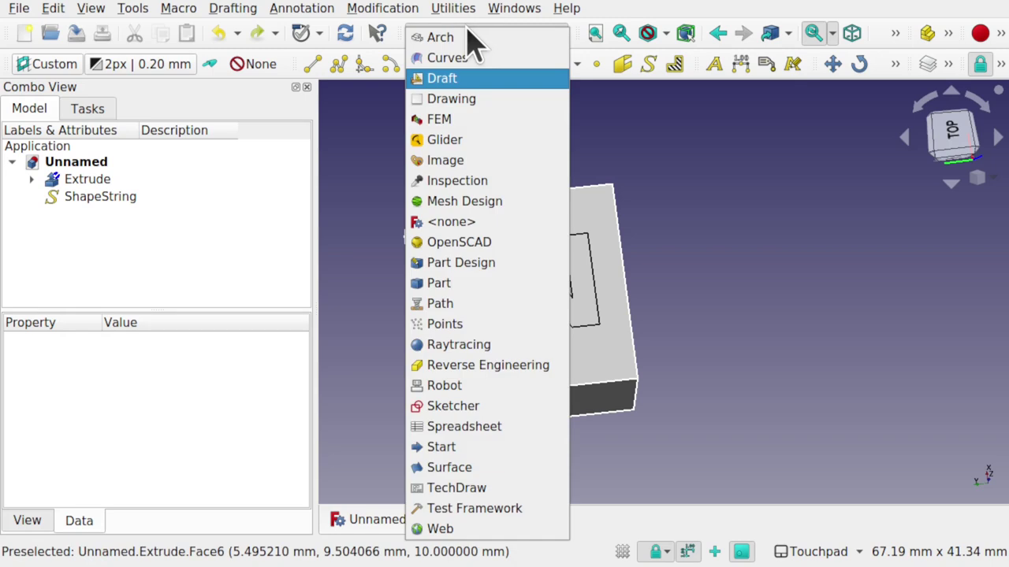
pyautogui.click(479, 285)
pyautogui.keyDown('shift'); pyautogui.moveTo(523, 316); pyautogui.dragTo(588, 224); pyautogui.keyUp('shift')
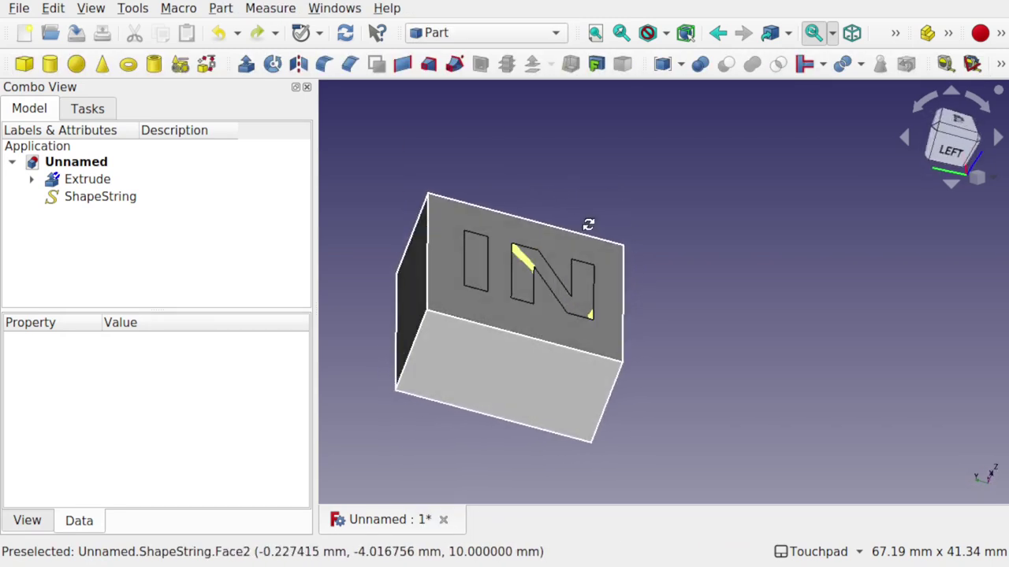
pyautogui.click(246, 65)
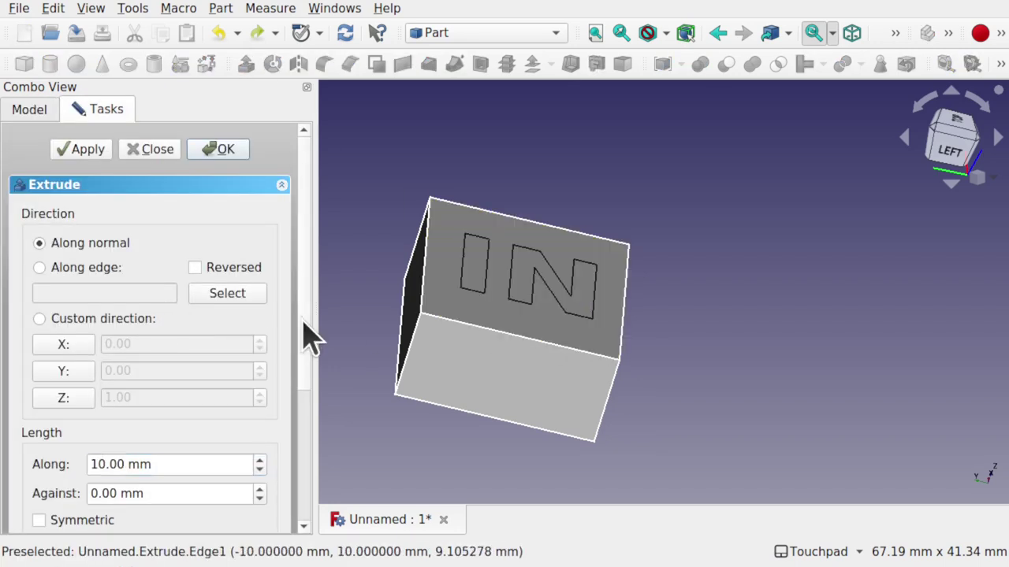
pyautogui.moveTo(309, 333); pyautogui.dragTo(311, 473)
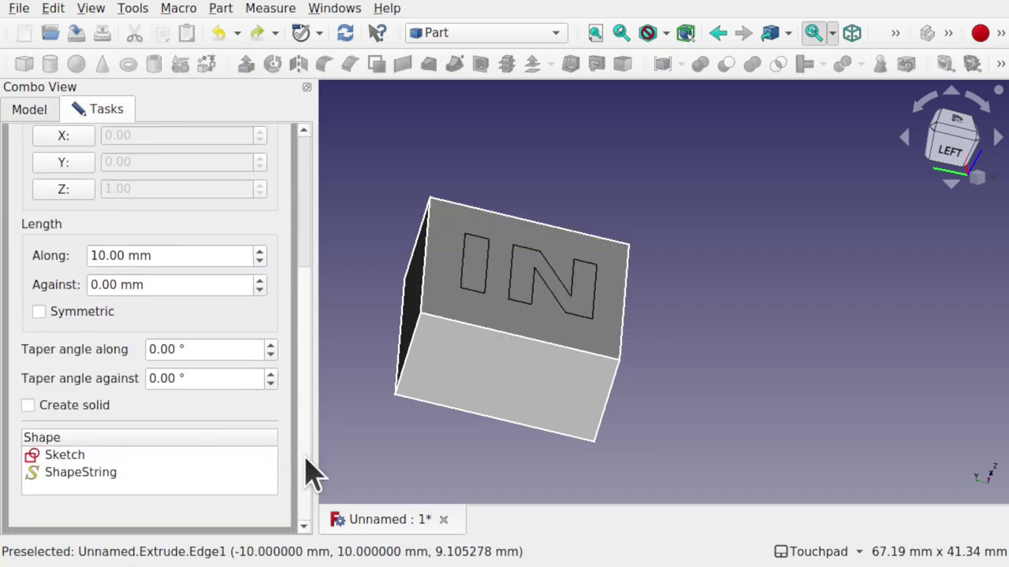
pyautogui.click(82, 475)
pyautogui.moveTo(312, 335); pyautogui.dragTo(288, 236)
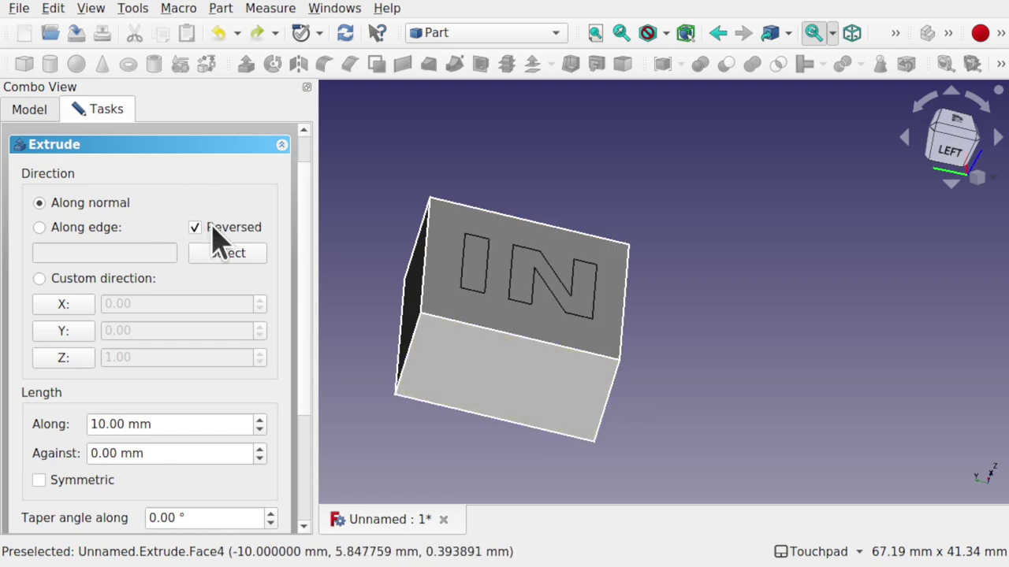
pyautogui.moveTo(104, 424); pyautogui.dragTo(94, 424)
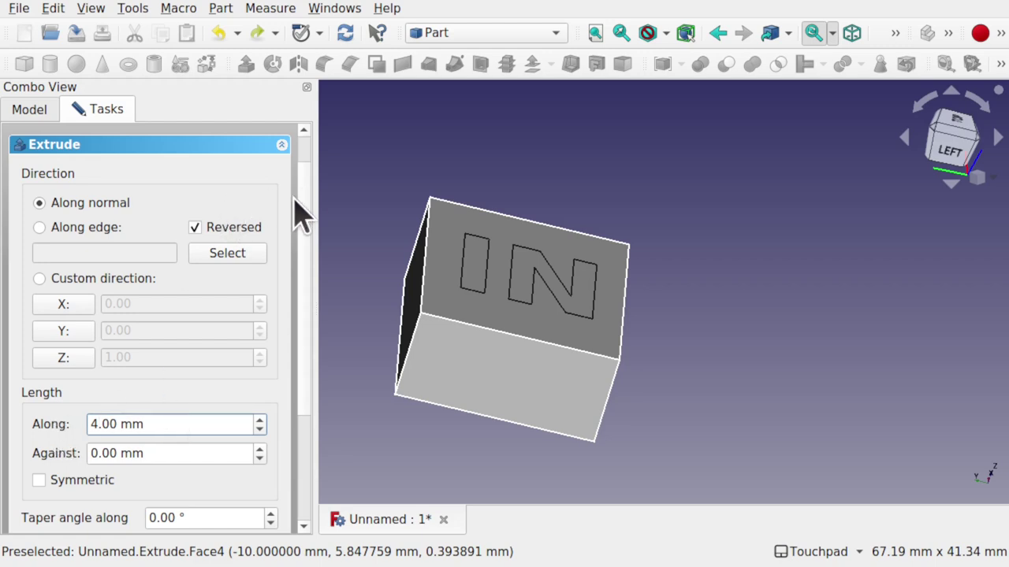
pyautogui.scroll(2, 313, 168)
pyautogui.click(236, 149)
# - Toggle the block's visibility to inspect the extruded text inside it, leaving the block shown
pyautogui.keyDown('alt'); pyautogui.moveTo(556, 209); pyautogui.dragTo(552, 338); pyautogui.keyUp('alt')
pyautogui.click(551, 338)
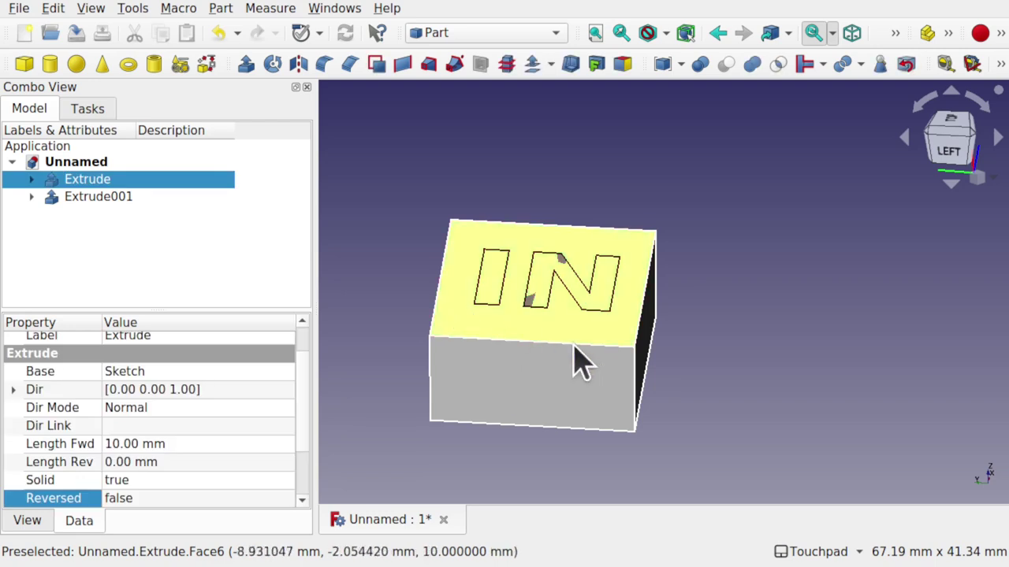
pyautogui.press('space')
pyautogui.press('space')
pyautogui.press('space')
pyautogui.press('space')
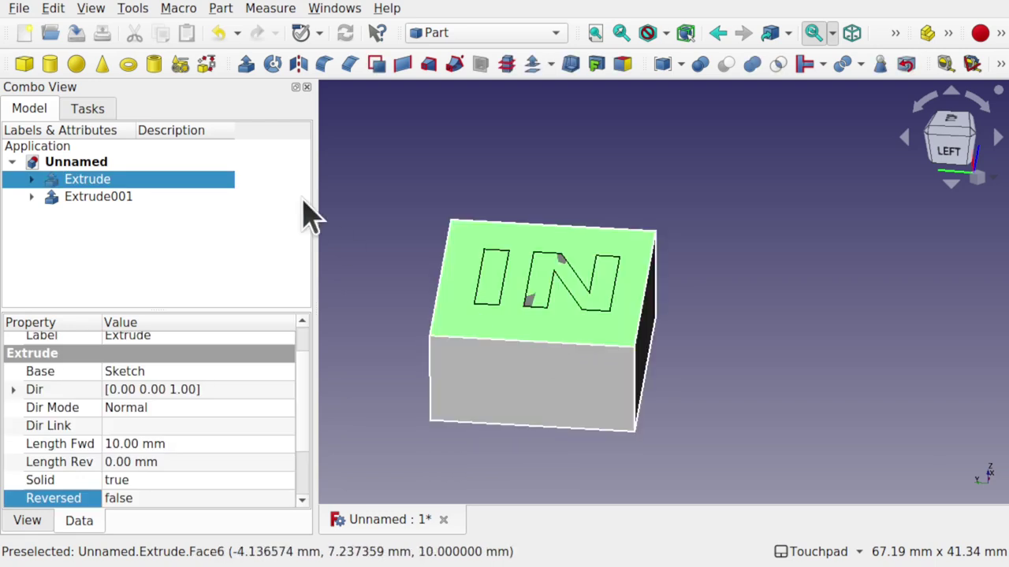
pyautogui.click(337, 199)
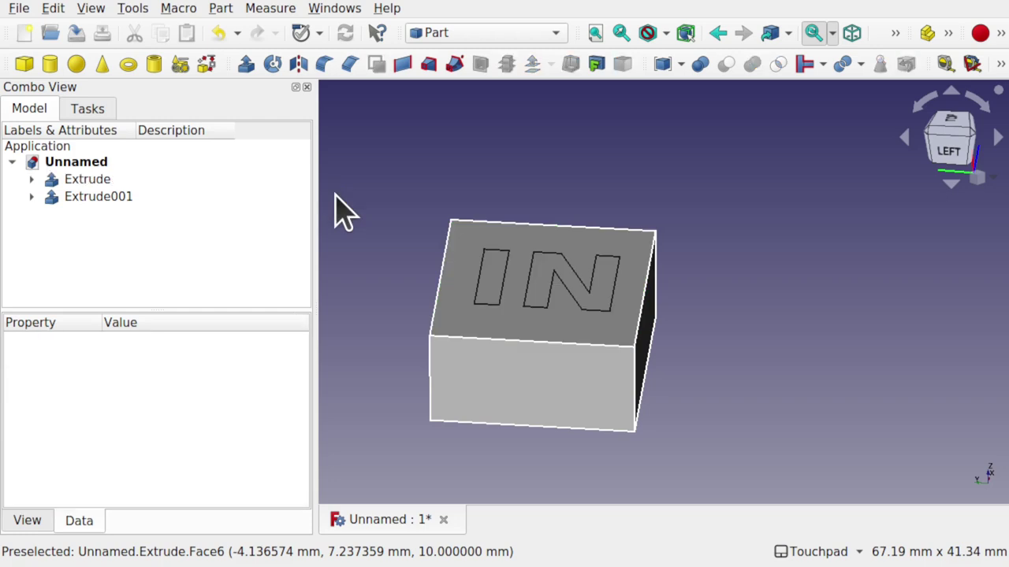
# - Cut the extruded IN text out of the block with a Boolean cut
pyautogui.click(92, 182)
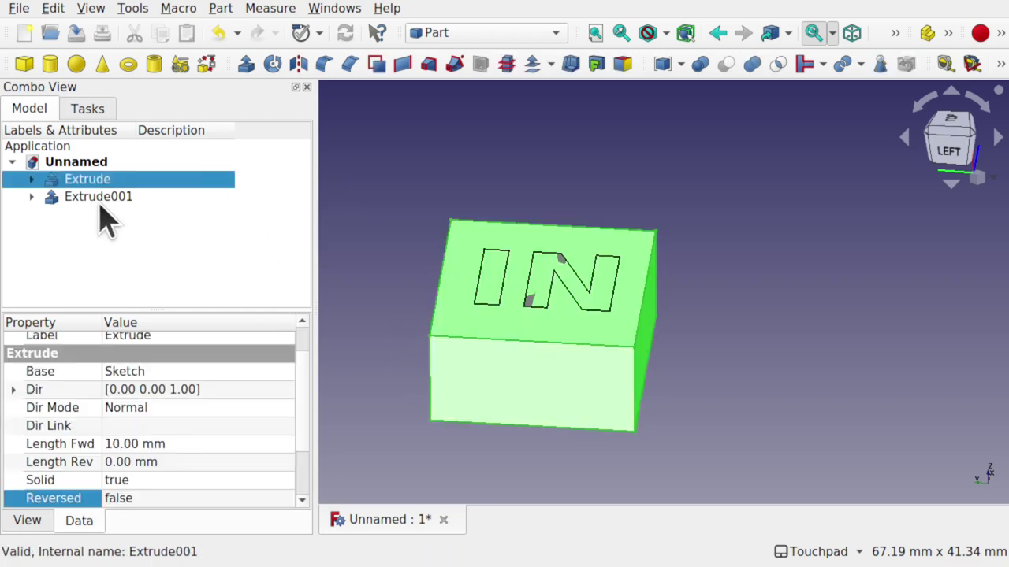
pyautogui.keyDown('ctrl'); pyautogui.click(111, 199); pyautogui.keyUp('ctrl')
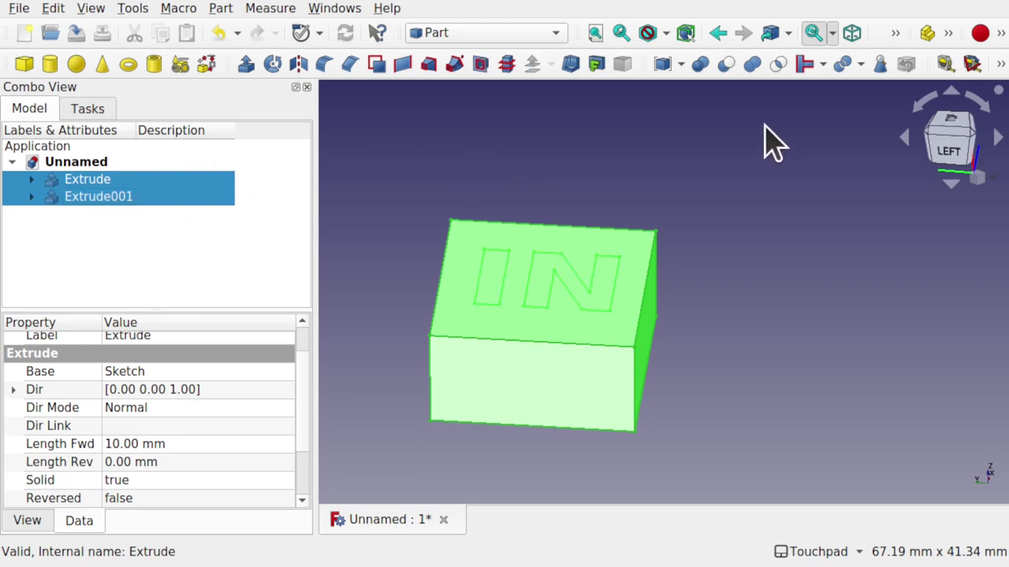
pyautogui.click(726, 64)
pyautogui.keyDown('alt'); pyautogui.moveTo(619, 192); pyautogui.dragTo(675, 304); pyautogui.keyUp('alt')
pyautogui.click(371, 225)
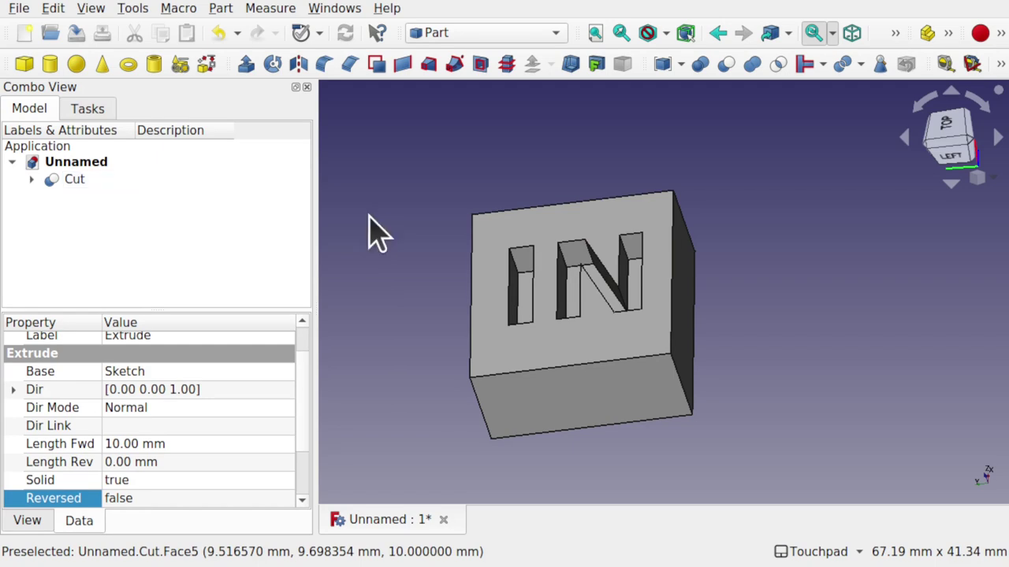
# - Show the extruded IN text inside the Cut and rename it TextExtrude
pyautogui.click(31, 180)
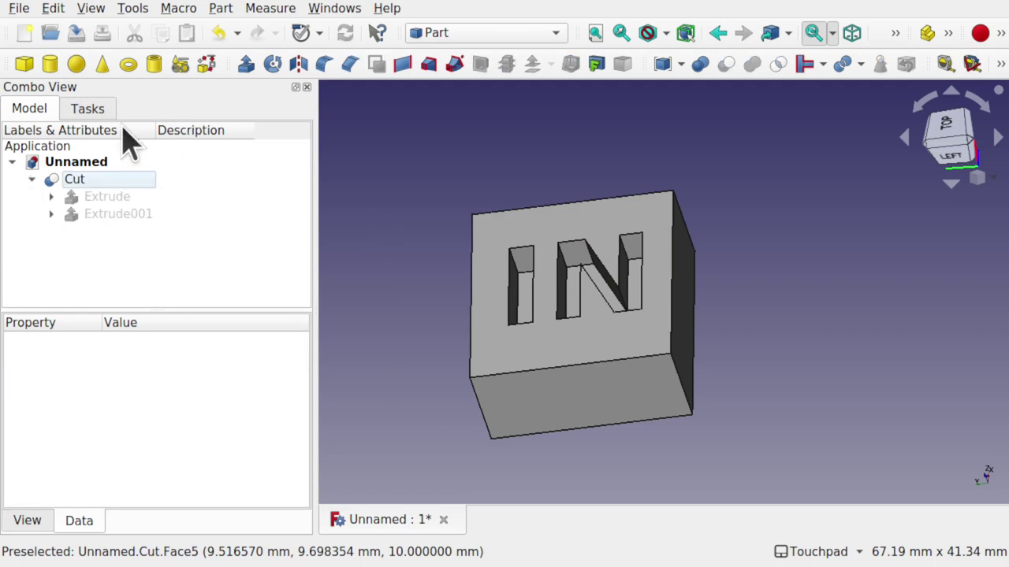
pyautogui.click(126, 219)
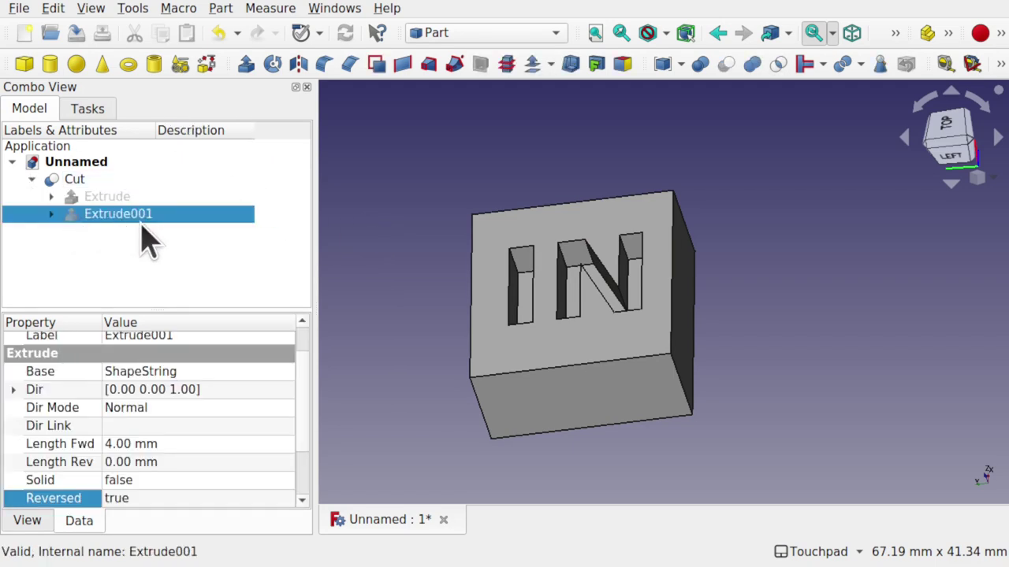
pyautogui.keyDown('alt'); pyautogui.moveTo(140, 237); pyautogui.dragTo(370, 214); pyautogui.keyUp('alt')
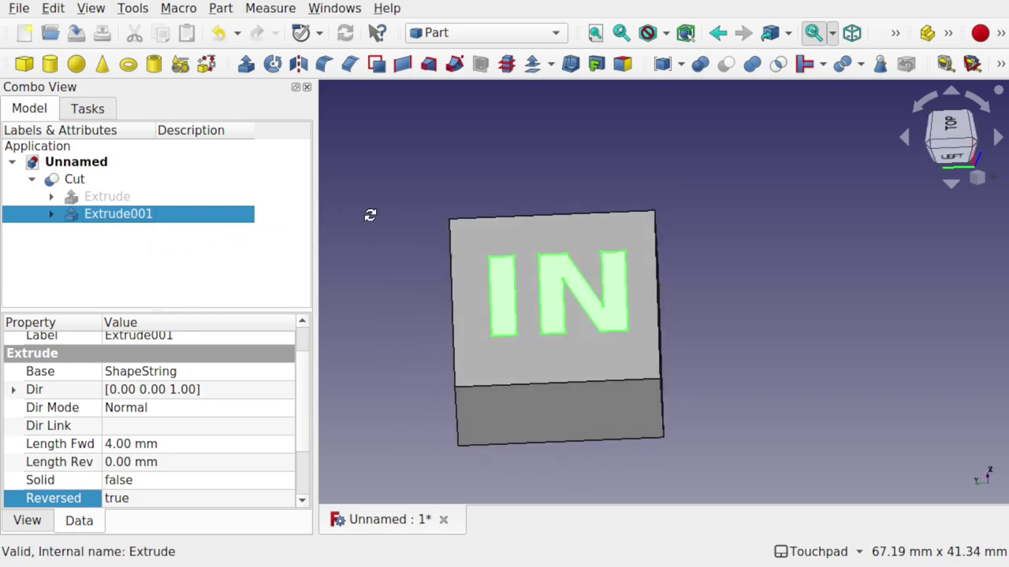
pyautogui.rightClick(197, 225)
pyautogui.click(288, 478)
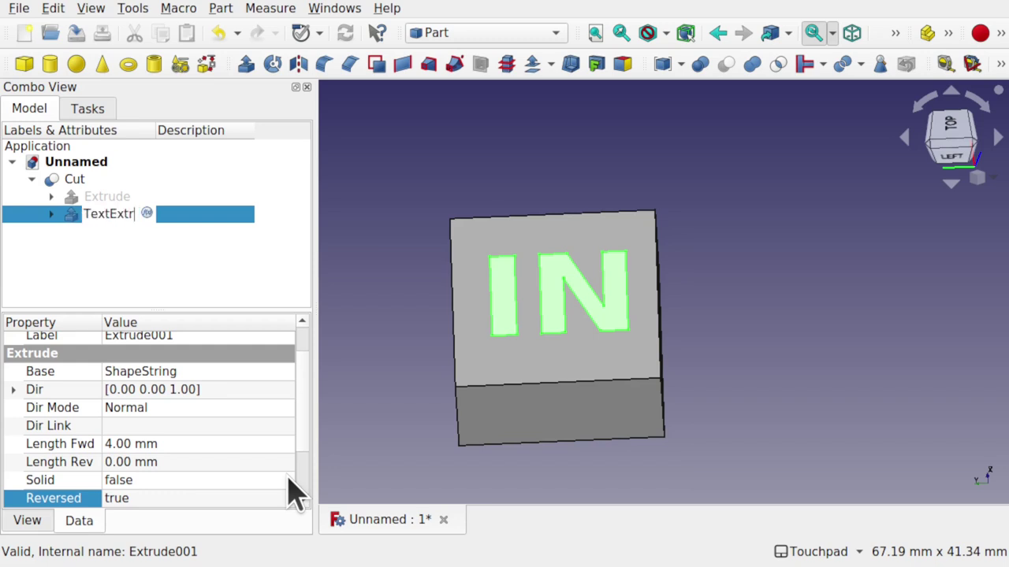
pyautogui.write('TextExtrude')
pyautogui.press('Return')
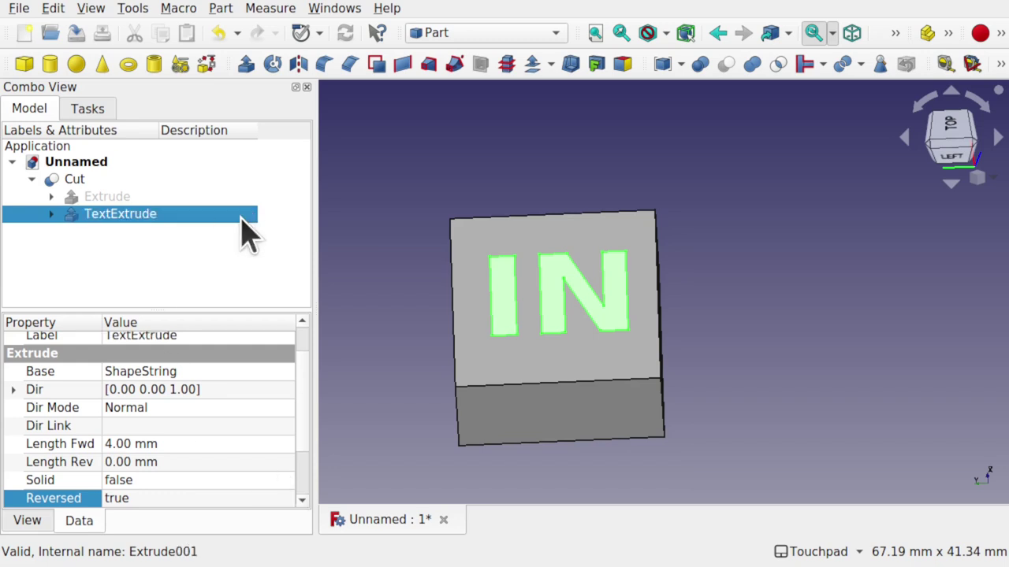
# - Hide the Cut block so that only the TextExtrude solid is displayed
pyautogui.click(110, 218)
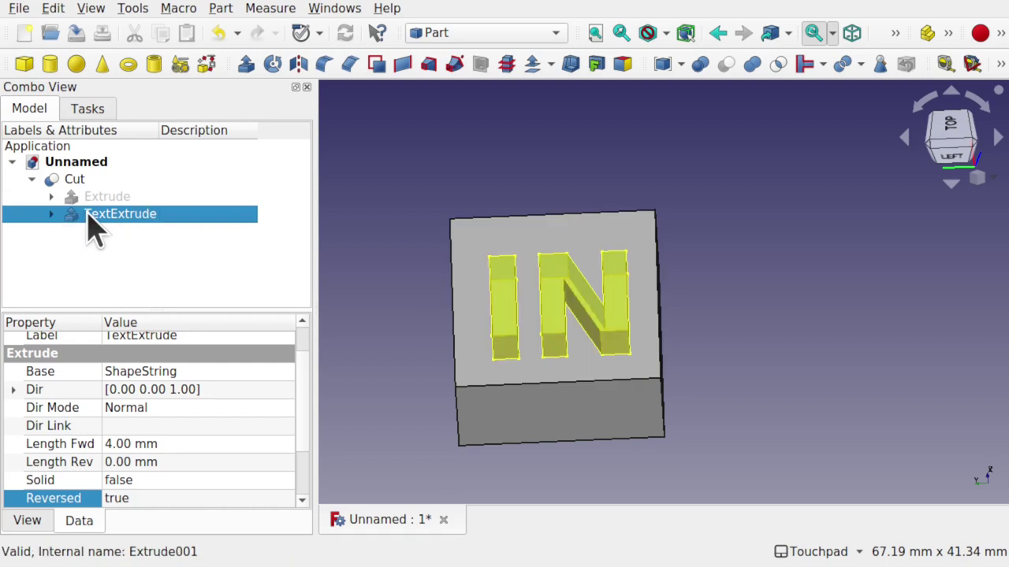
pyautogui.click(133, 280)
pyautogui.click(133, 225)
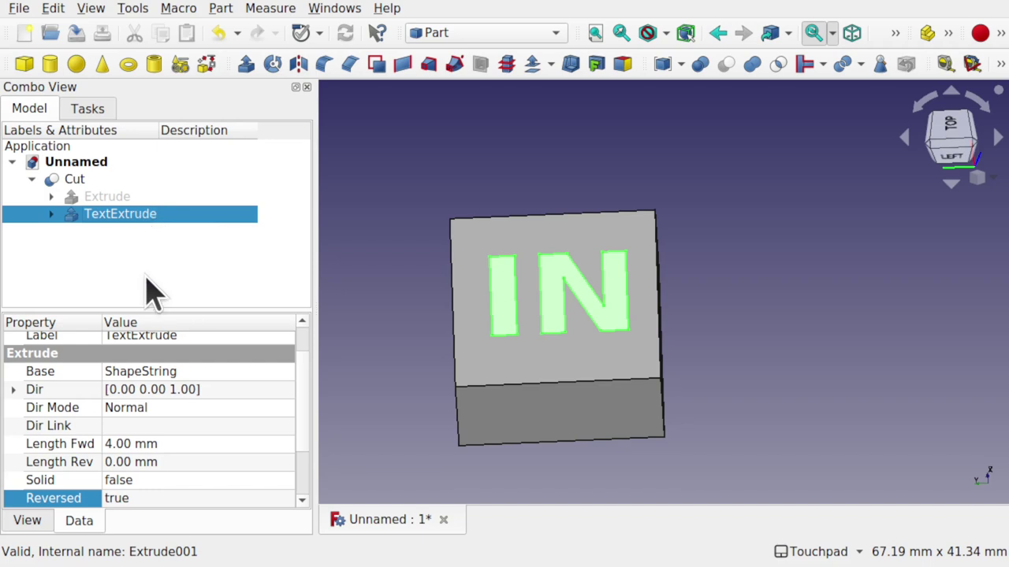
pyautogui.click(75, 181)
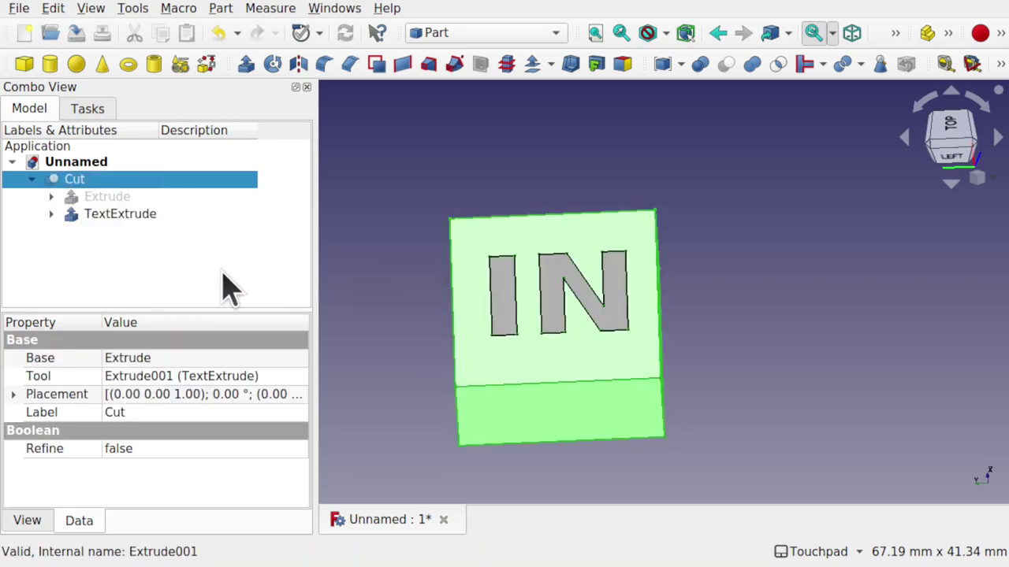
pyautogui.press('space')
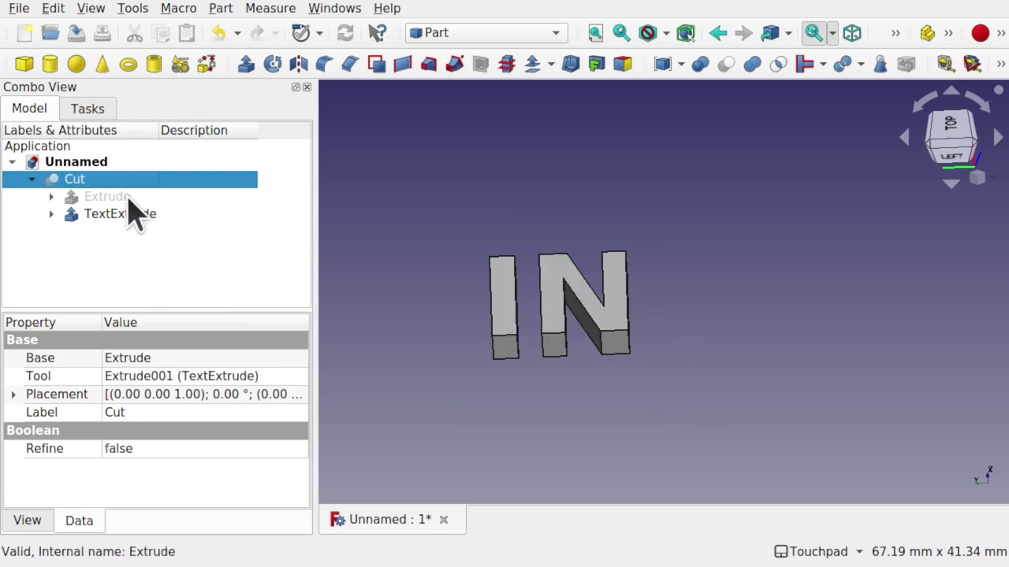
pyautogui.click(134, 226)
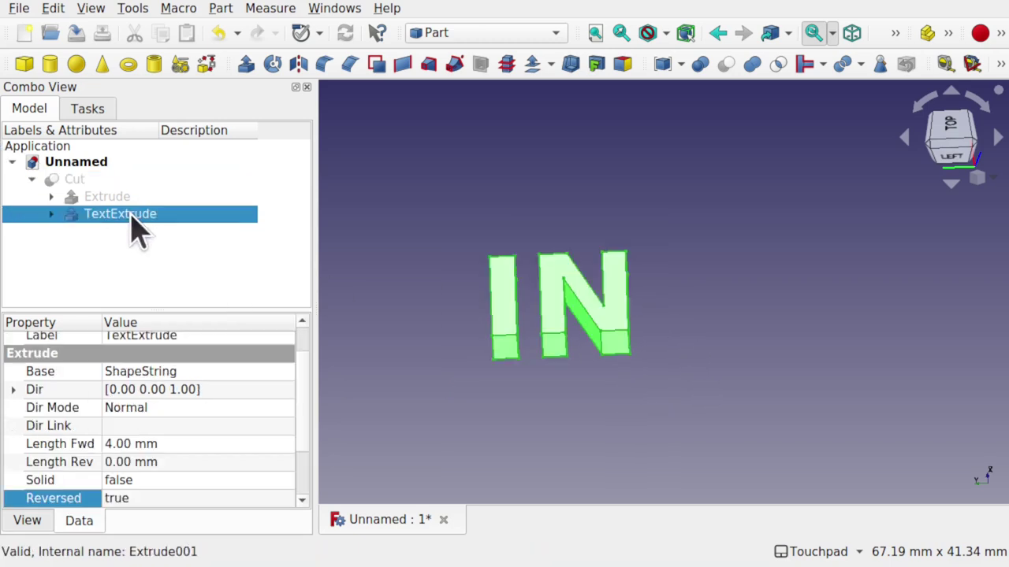
# - Try to create a 3D offset of 0.40 mm on TextExtrude in Skin mode with the Arc join type
pyautogui.keyDown('alt'); pyautogui.moveTo(606, 207); pyautogui.dragTo(581, 304); pyautogui.keyUp('alt')
pyautogui.scroll(4, 575, 302)
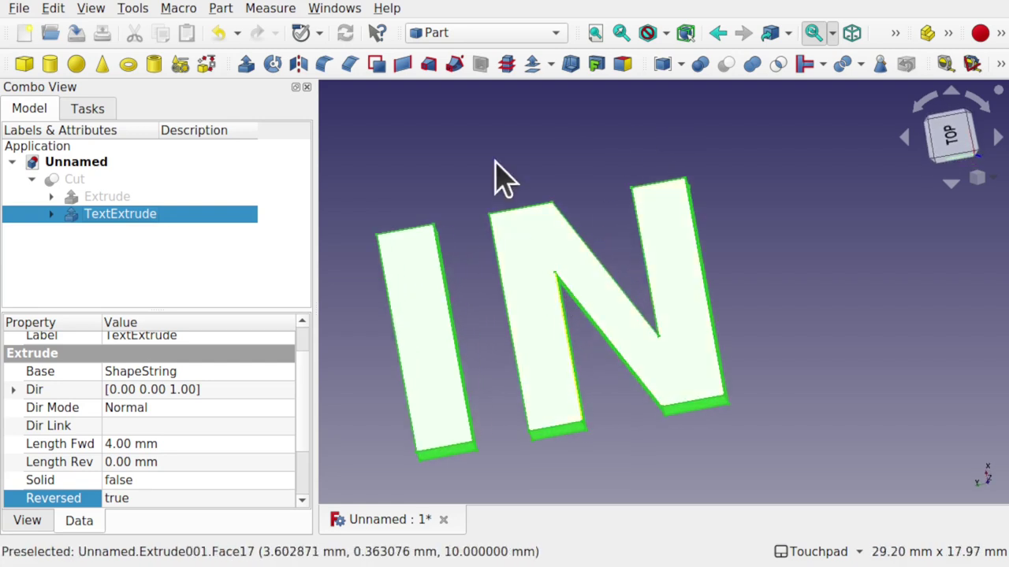
pyautogui.click(552, 65)
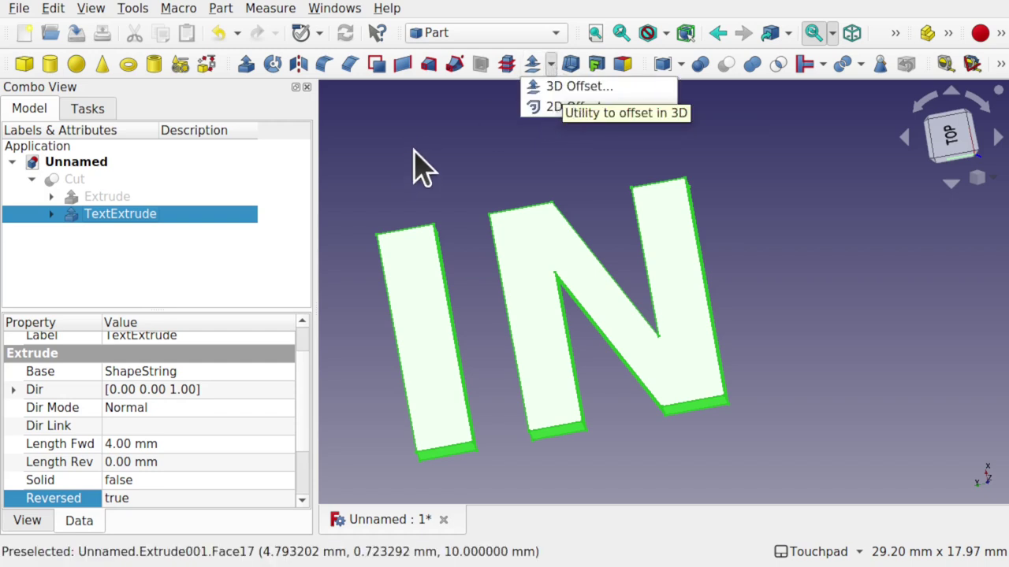
pyautogui.click(570, 87)
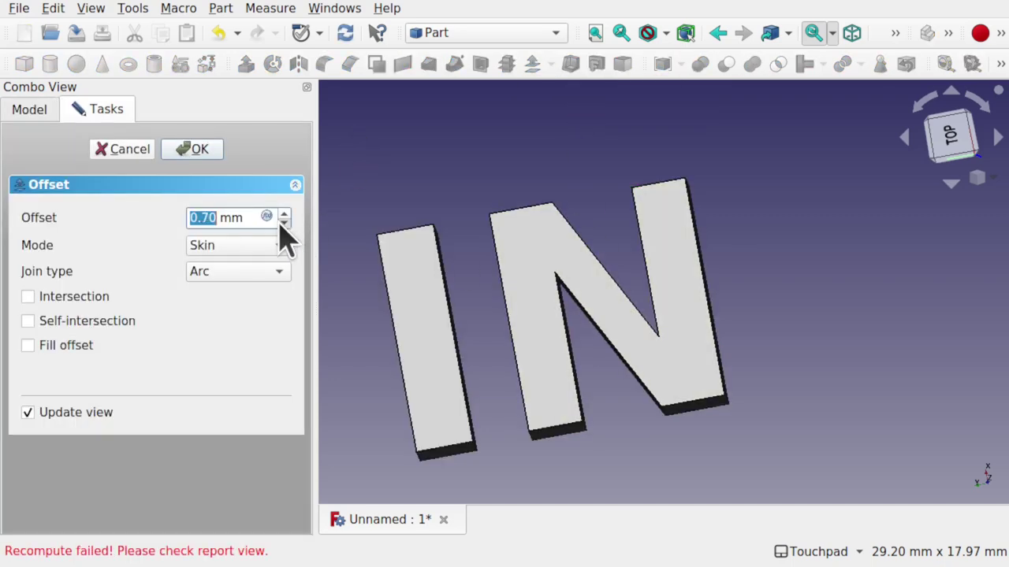
pyautogui.moveTo(518, 292); pyautogui.dragTo(544, 284, button='middle')
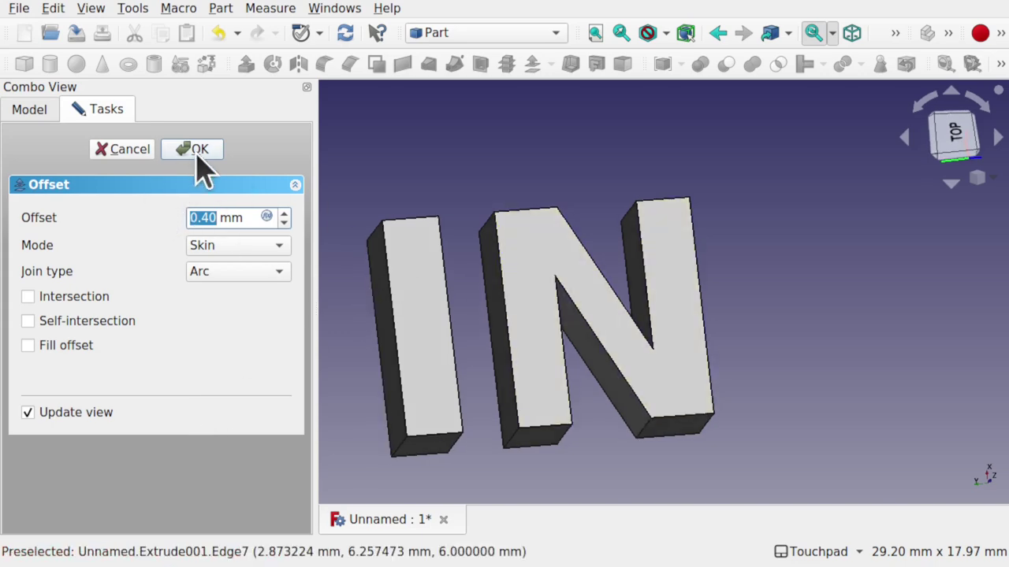
pyautogui.click(198, 153)
pyautogui.click(619, 315)
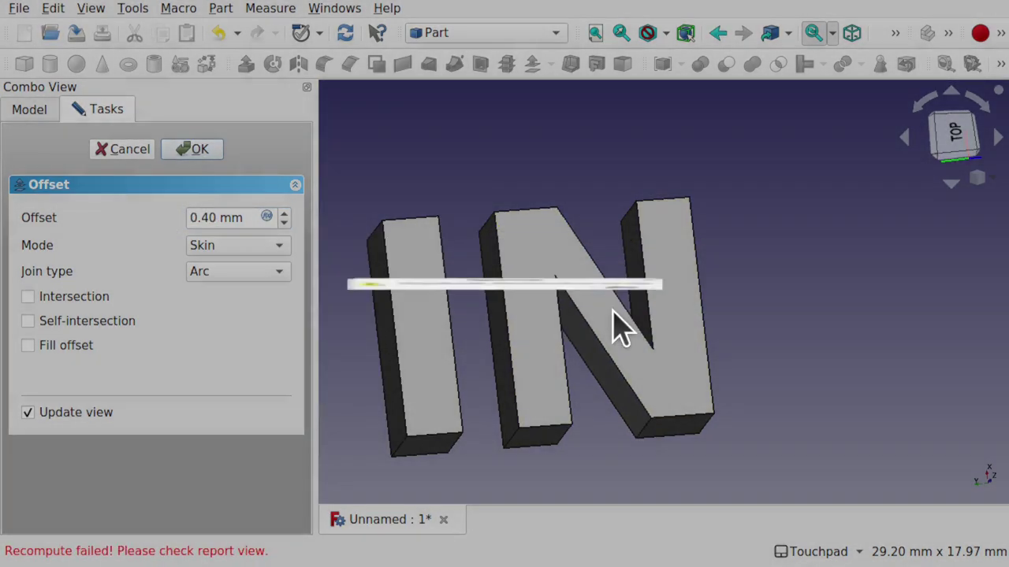
pyautogui.click(126, 149)
# - Chamfer the edges of both letters' top faces on TextExtrude with a constant length of 0.30 mm, using face selection
pyautogui.moveTo(624, 228); pyautogui.dragTo(601, 200, button='middle')
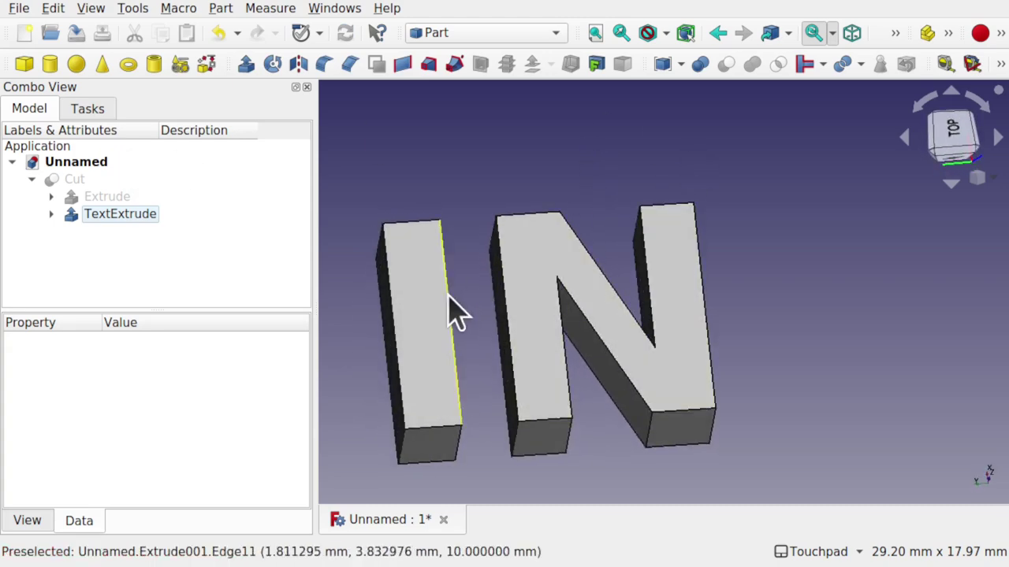
pyautogui.moveTo(418, 319); pyautogui.dragTo(531, 329, button='middle')
pyautogui.moveTo(619, 442); pyautogui.dragTo(581, 437, button='middle')
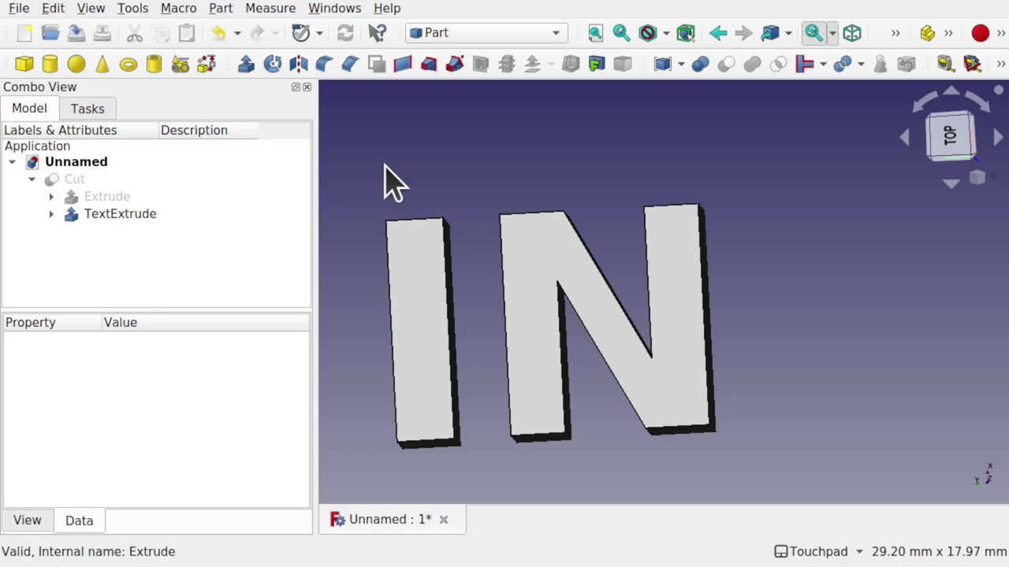
pyautogui.click(221, 9)
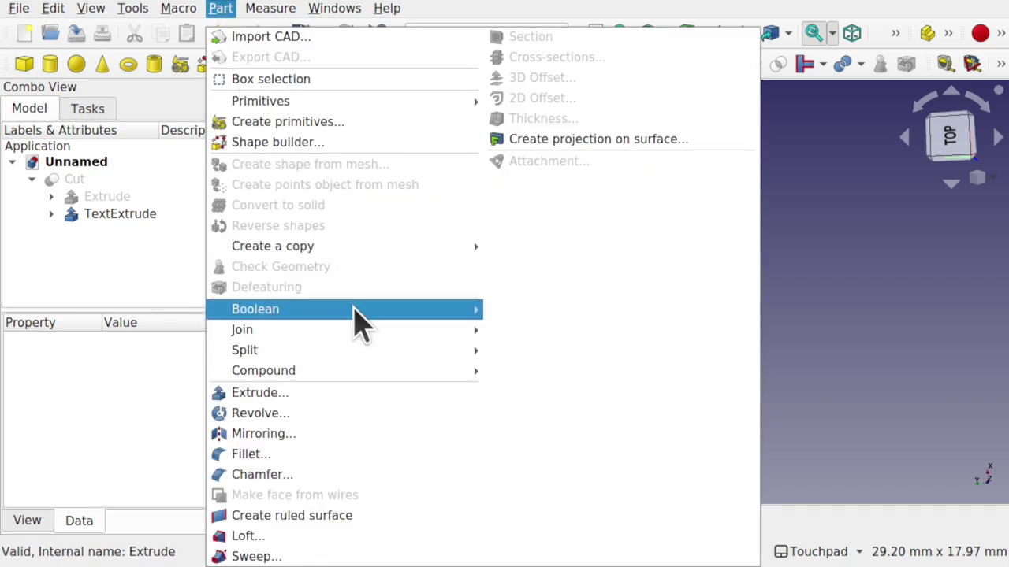
pyautogui.click(349, 474)
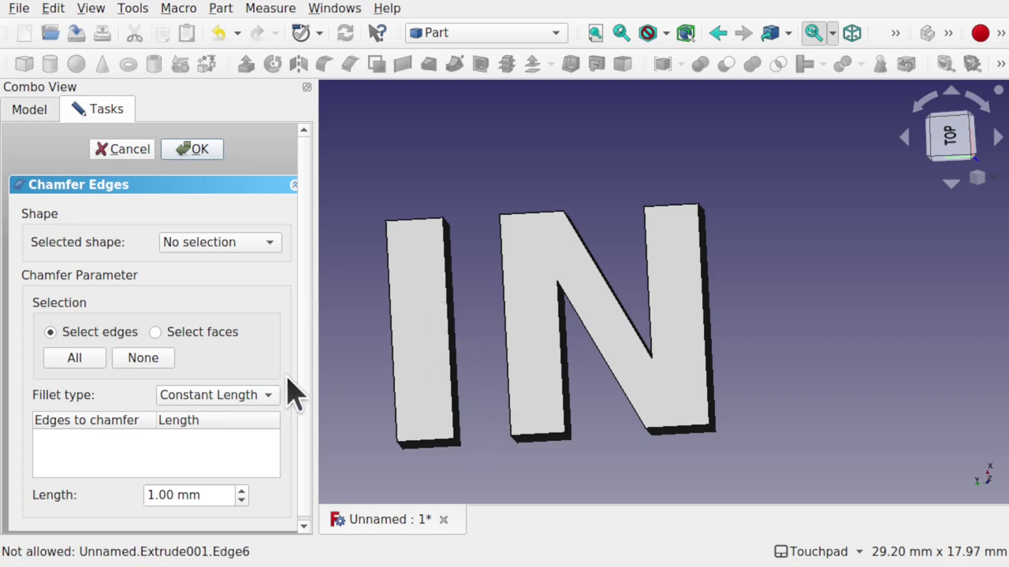
pyautogui.click(225, 248)
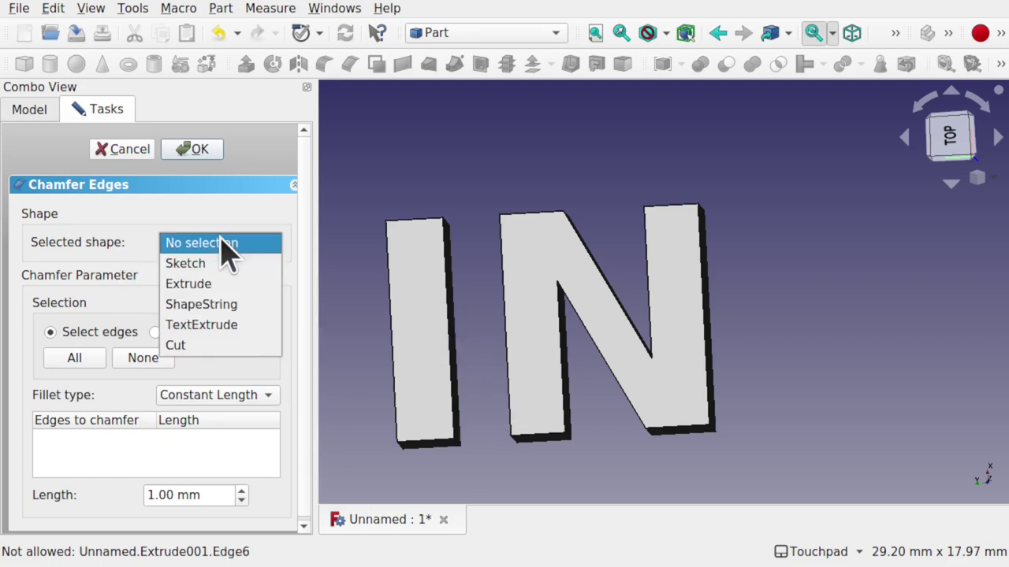
pyautogui.click(234, 331)
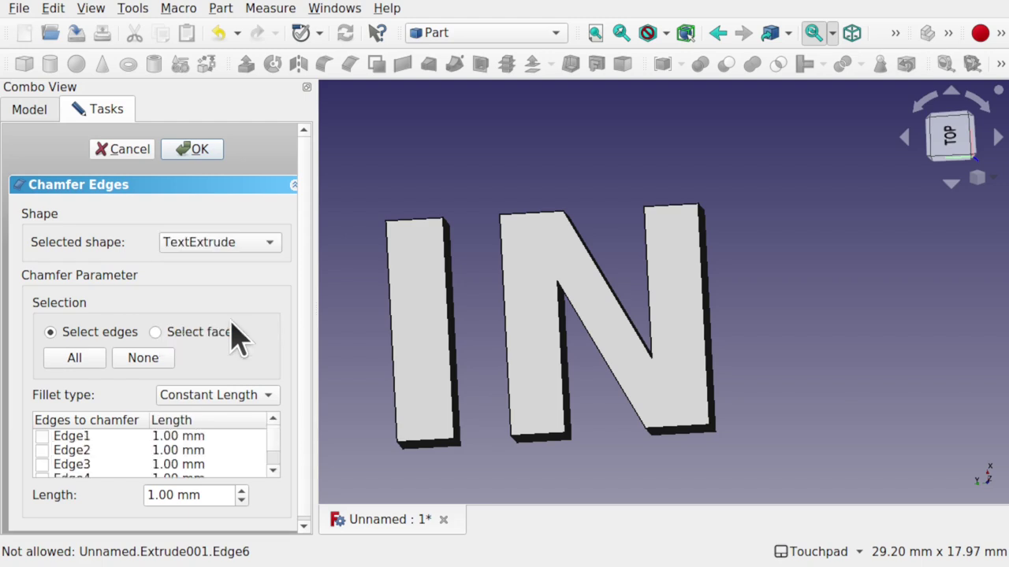
pyautogui.click(29, 112)
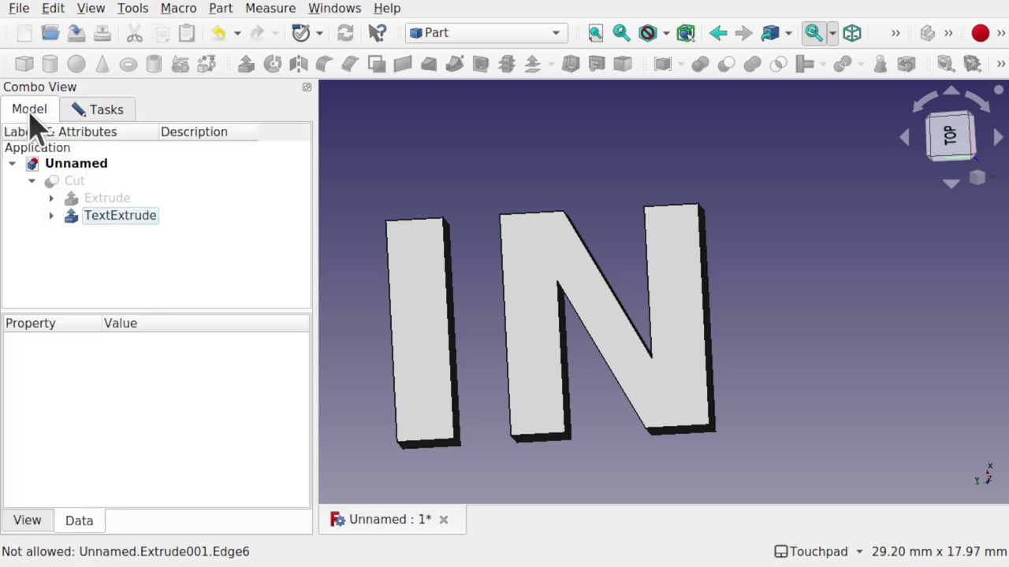
pyautogui.click(99, 109)
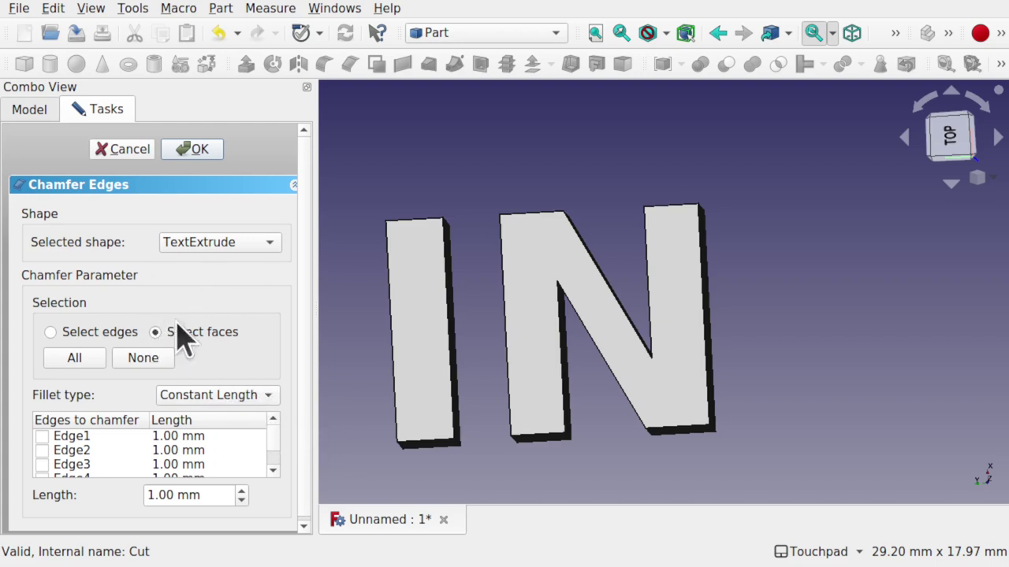
pyautogui.click(421, 335)
pyautogui.click(534, 295)
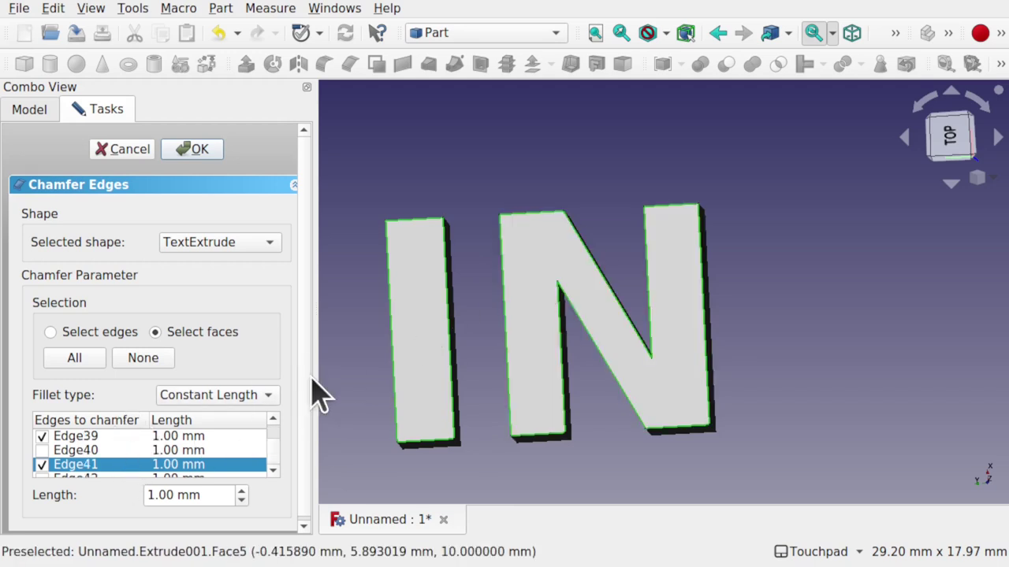
pyautogui.scroll(-1, 309, 379)
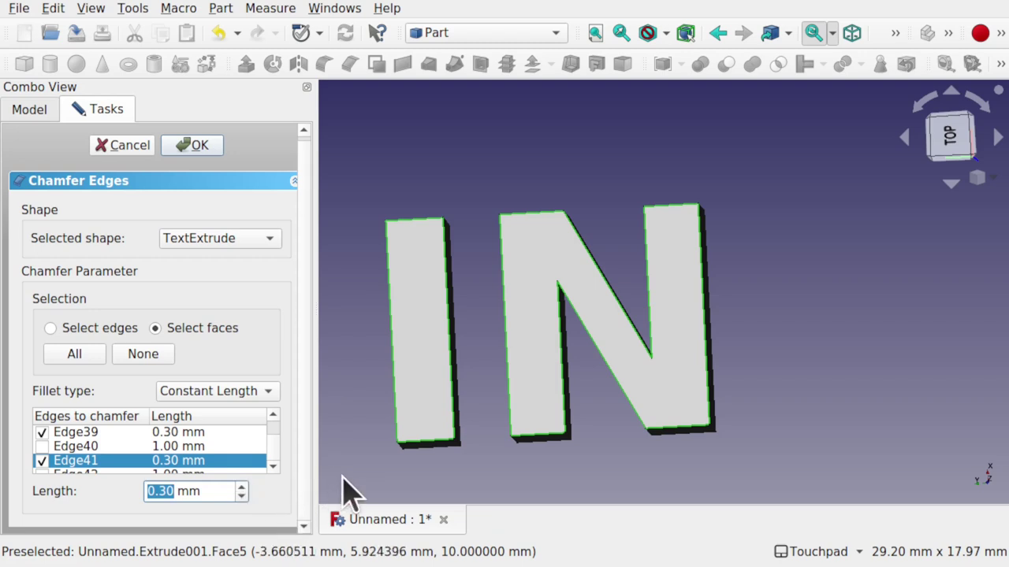
pyautogui.click(195, 147)
pyautogui.moveTo(573, 356); pyautogui.dragTo(528, 331, button='middle')
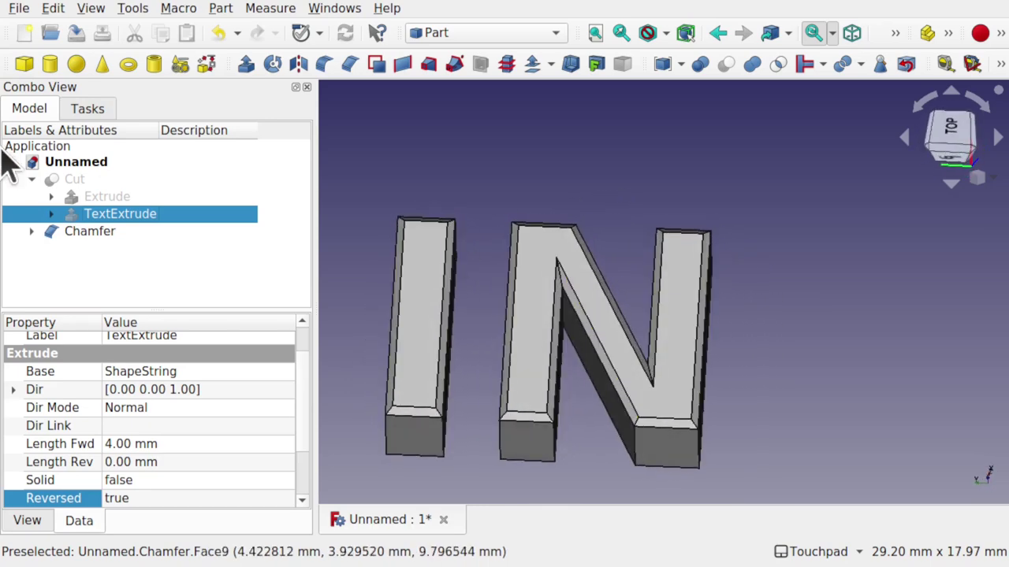
# - Show the Cut block again together with the chamfered text
pyautogui.click(78, 231)
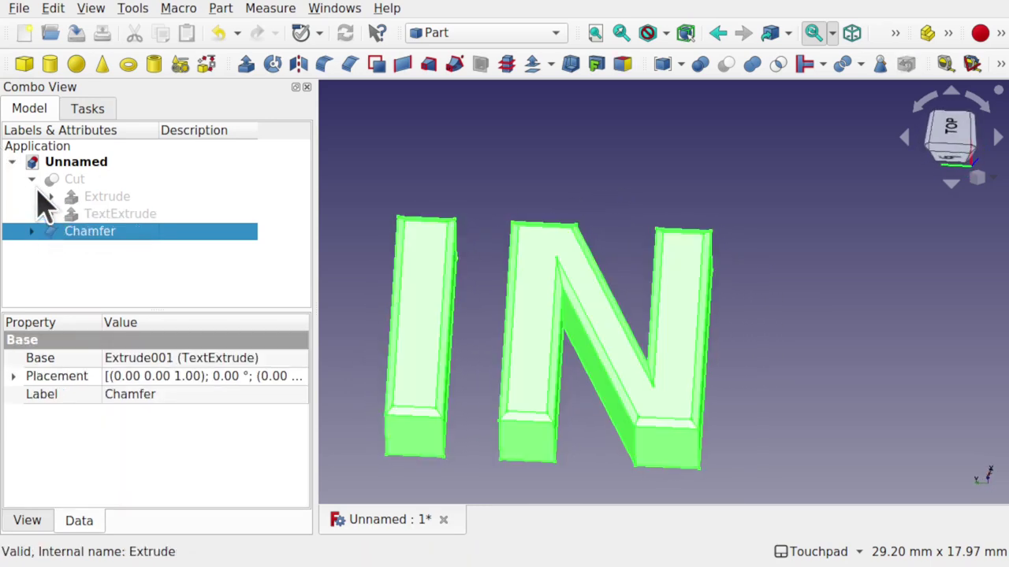
pyautogui.click(32, 180)
pyautogui.click(44, 164)
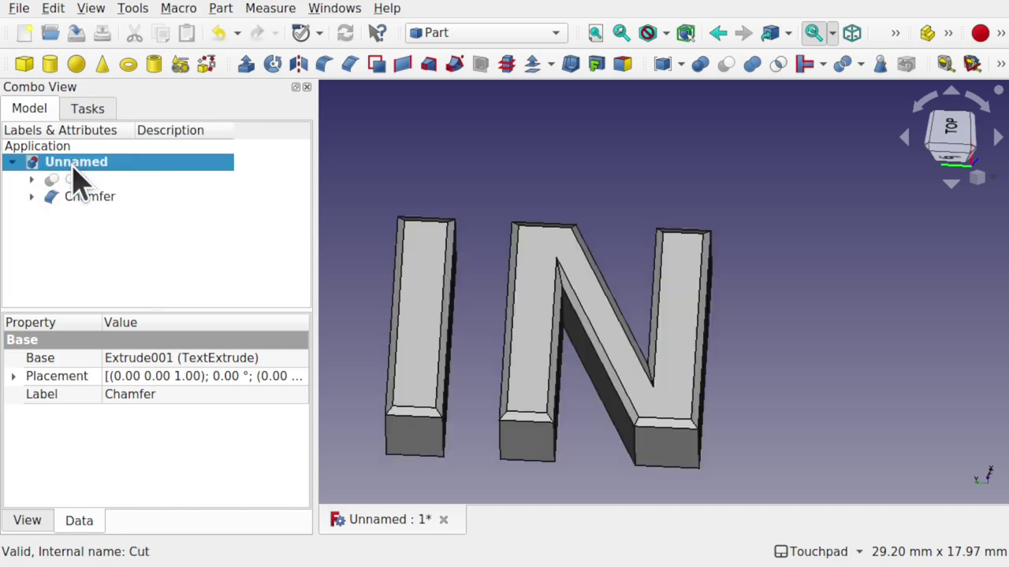
pyautogui.click(74, 180)
pyautogui.press('space')
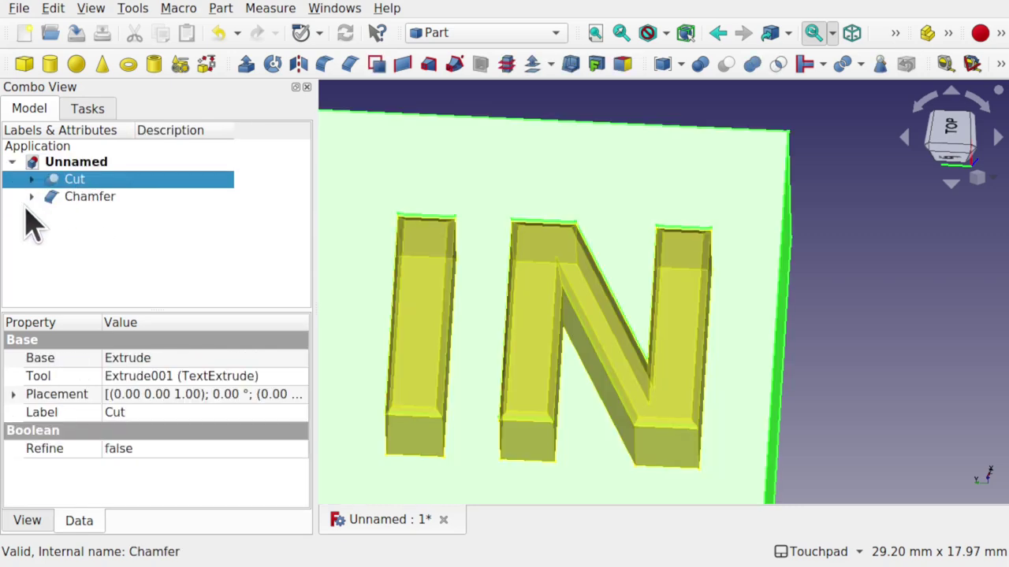
pyautogui.moveTo(646, 338); pyautogui.dragTo(608, 308, button='middle')
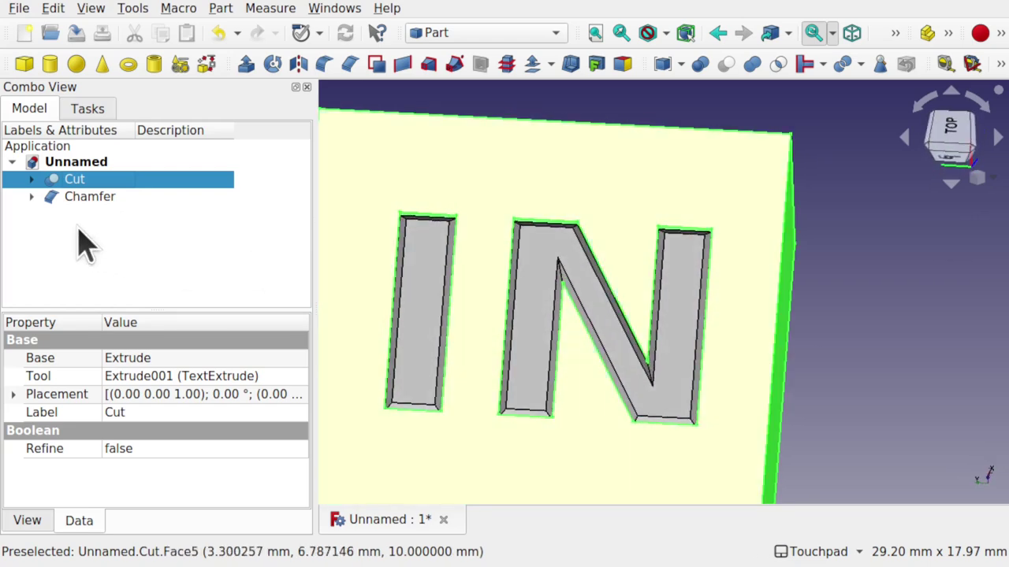
# - Examine the objects inside the Cut and the Chamfer, toggling the visibility of TextExtrude and leaving it hidden
pyautogui.click(32, 197)
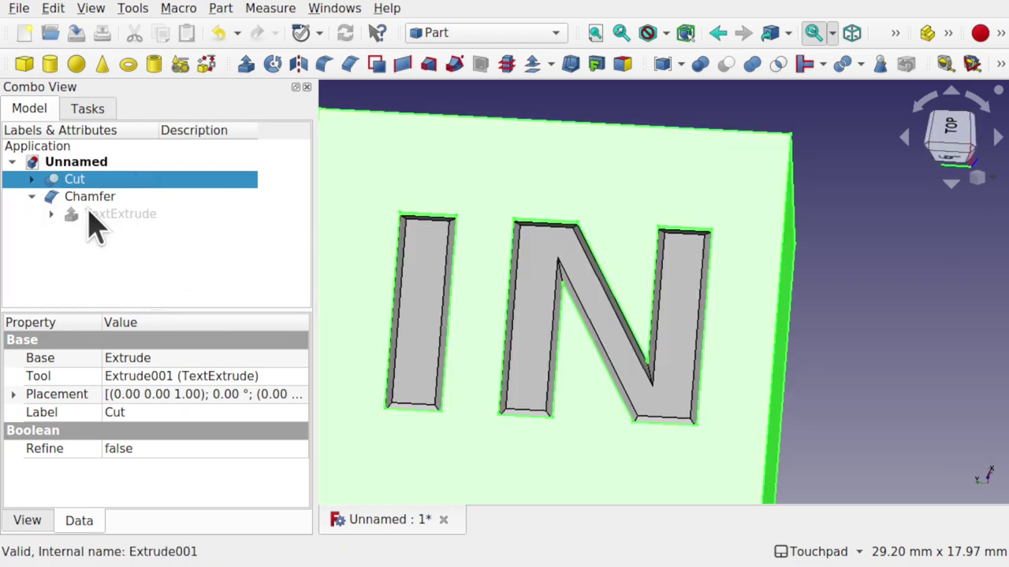
pyautogui.click(32, 179)
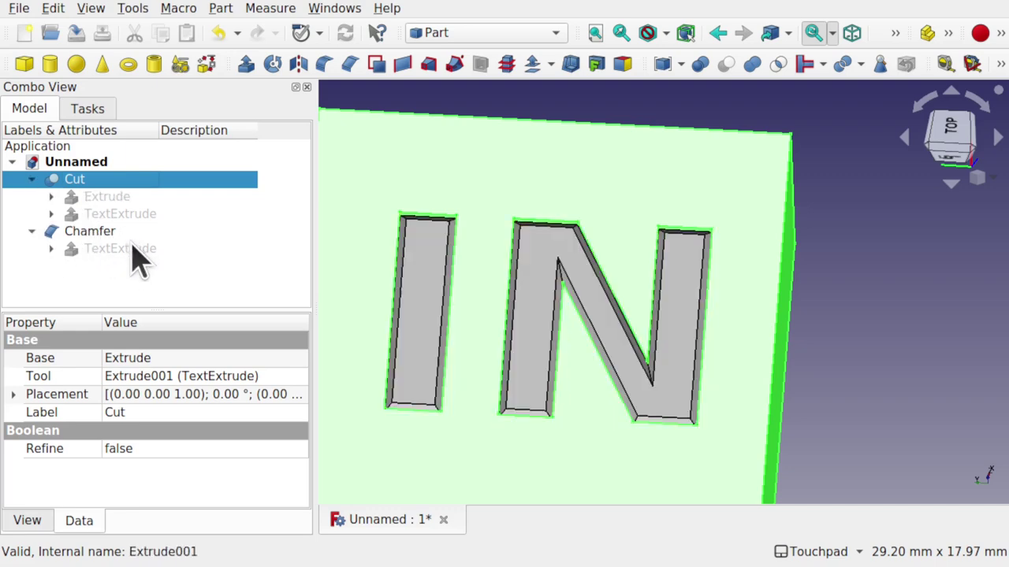
pyautogui.click(133, 249)
pyautogui.press('space')
pyautogui.press('space')
pyautogui.press('space')
pyautogui.press('space')
pyautogui.press('space')
pyautogui.press('space')
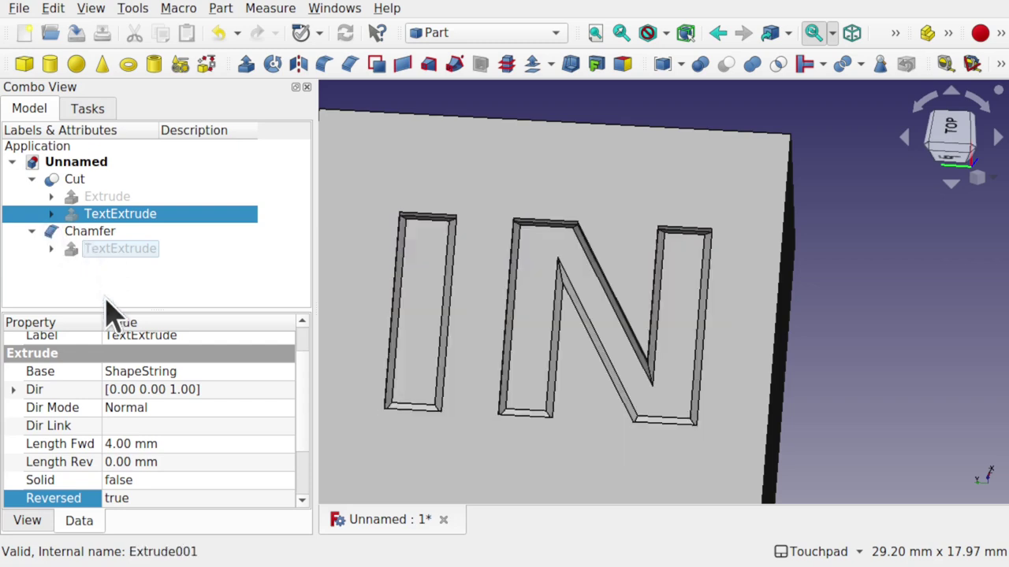
pyautogui.click(91, 232)
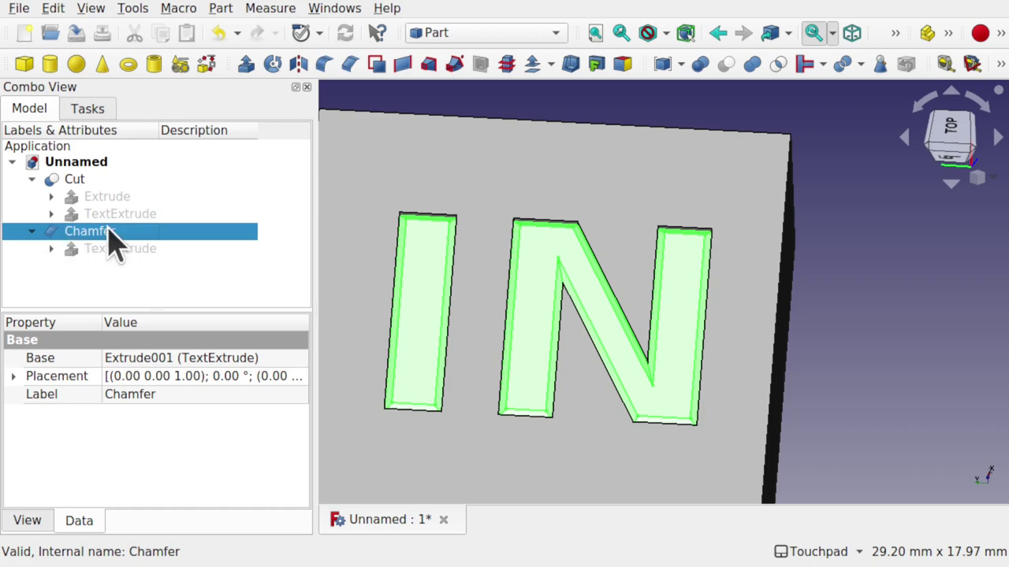
pyautogui.click(32, 179)
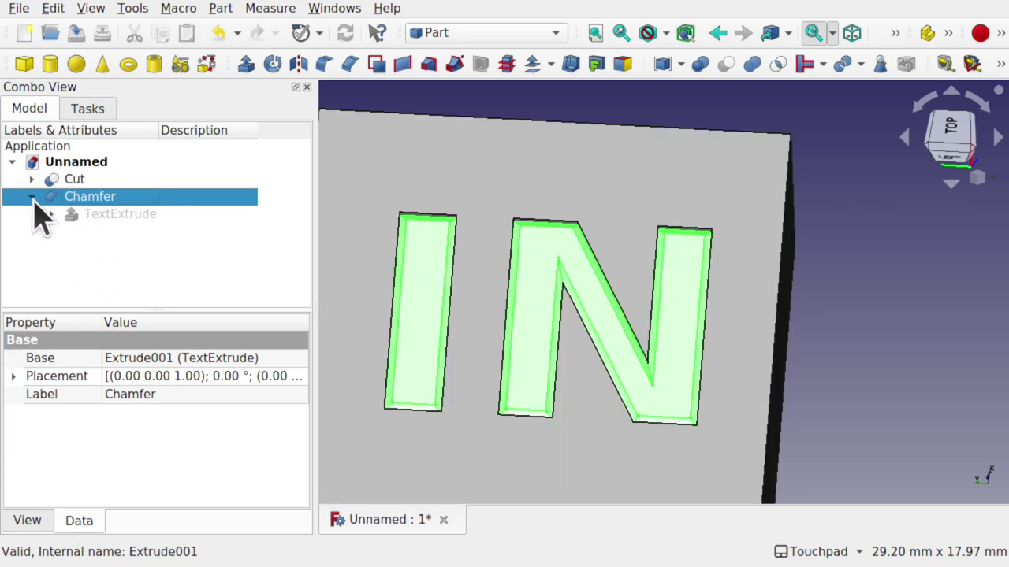